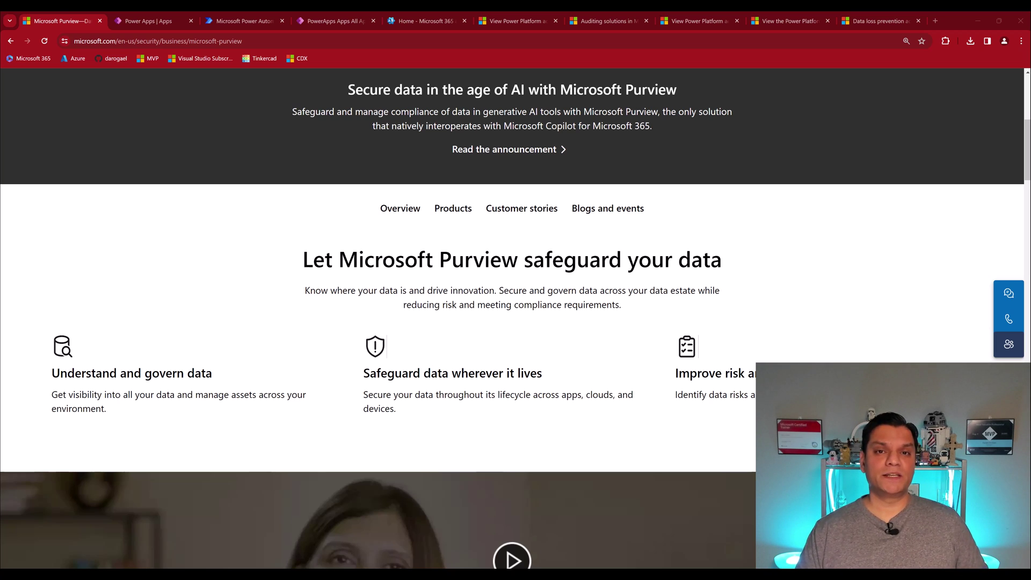
Open the details page of the Musical Holiday Lights Props app in Power Apps.
{"action": "left_click", "coordinate": [145, 21]}
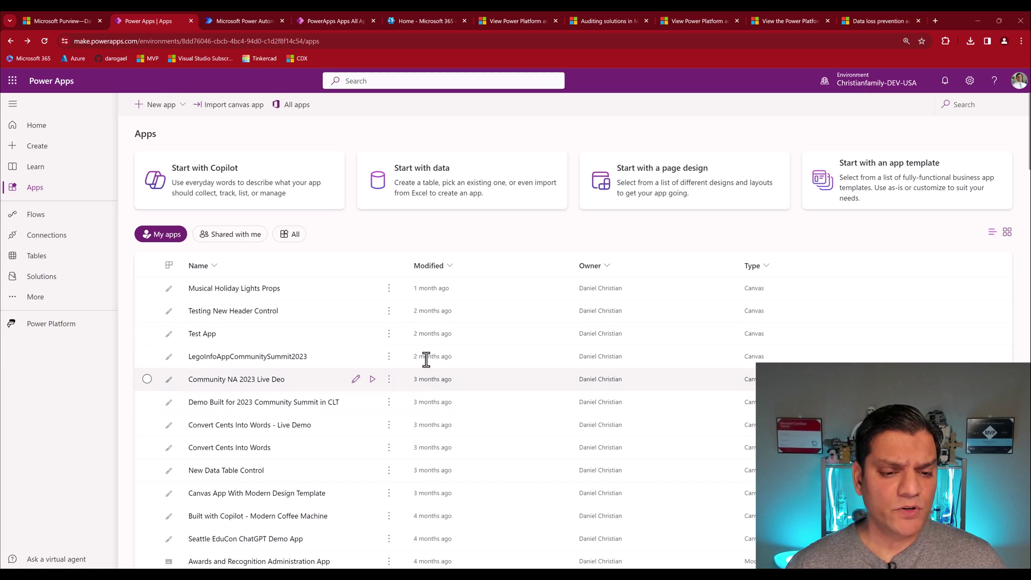
{"action": "left_click", "coordinate": [147, 288]}
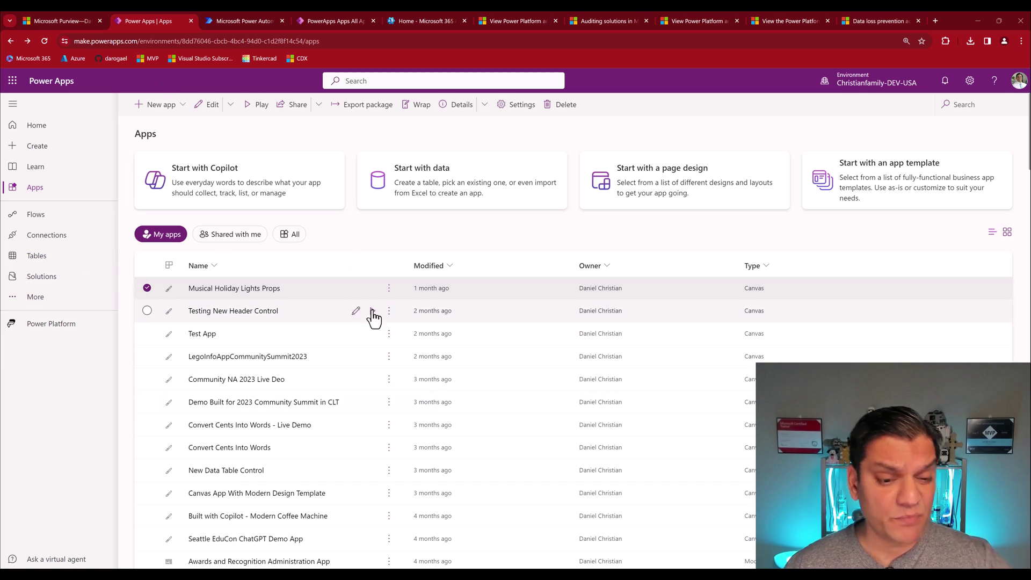
{"action": "left_click", "coordinate": [388, 290]}
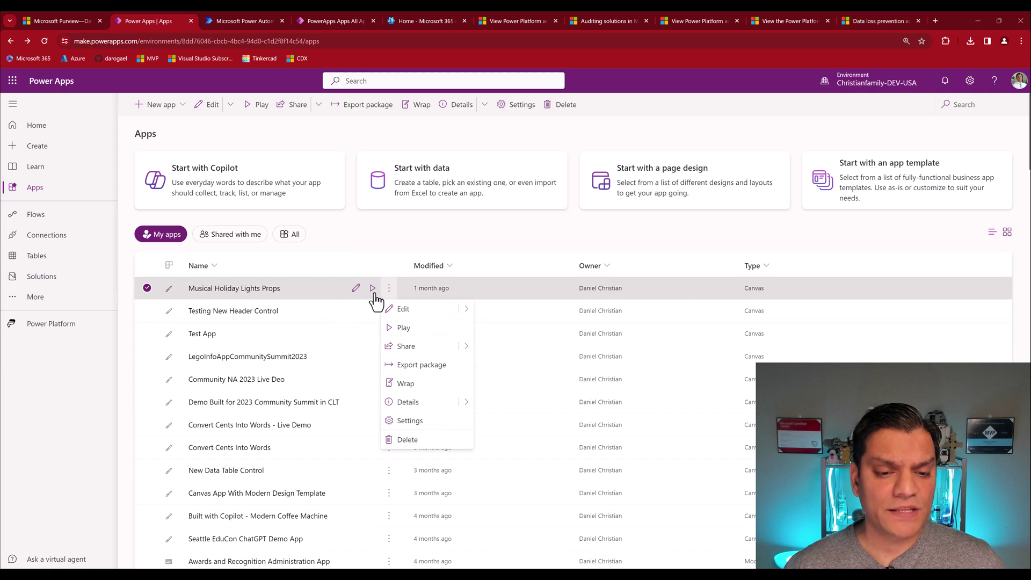
{"action": "left_click", "coordinate": [428, 402]}
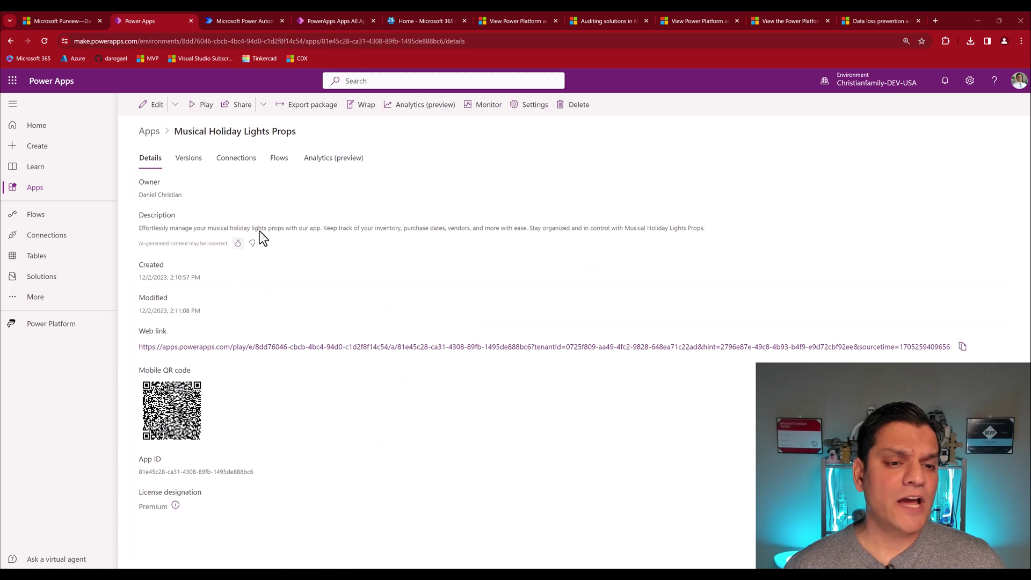
View the app's Analytics (preview) Usage report, with launch and active-user charts.
{"action": "left_click", "coordinate": [328, 174]}
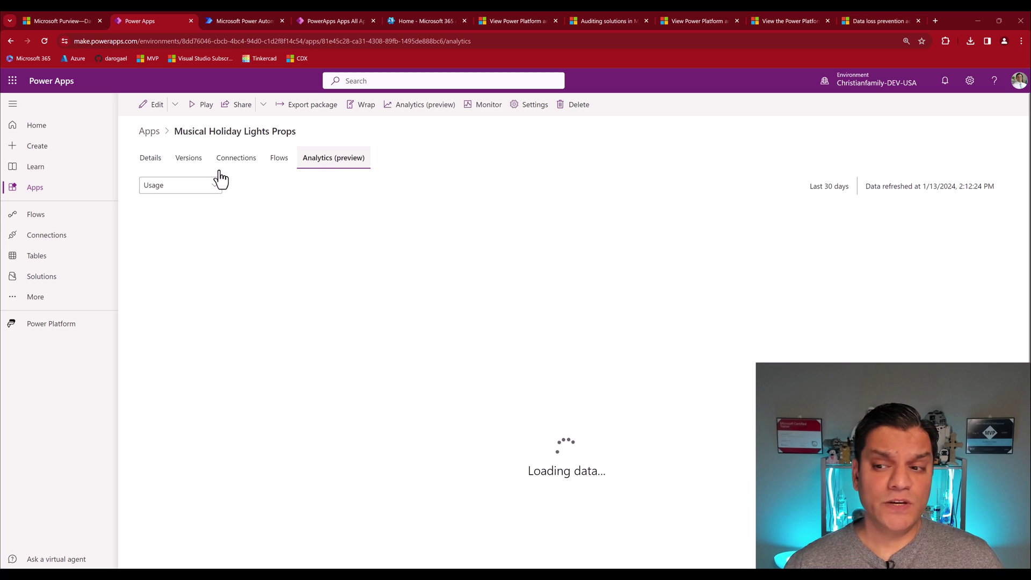
{"action": "left_click", "coordinate": [170, 194]}
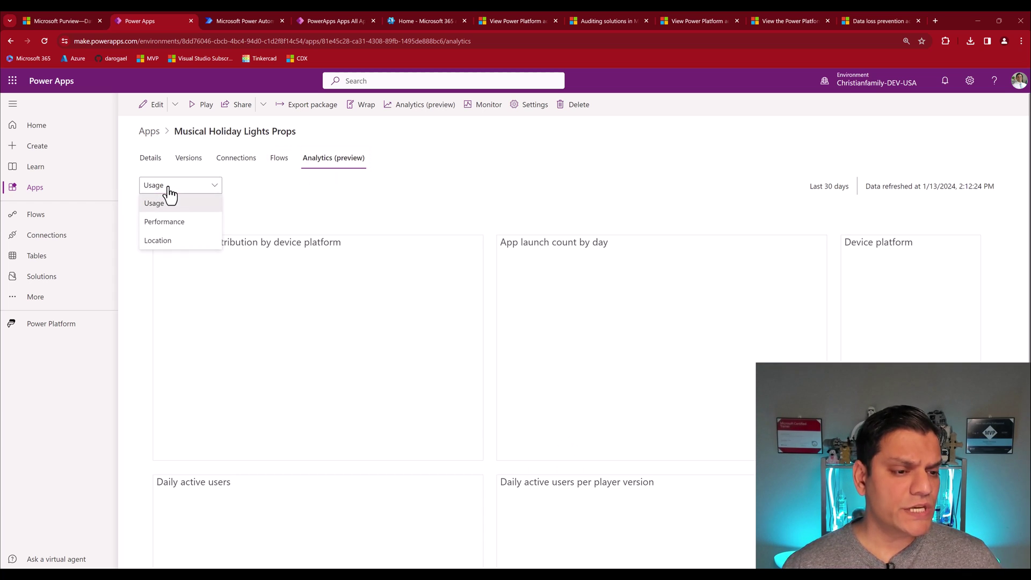
{"action": "left_click", "coordinate": [288, 211]}
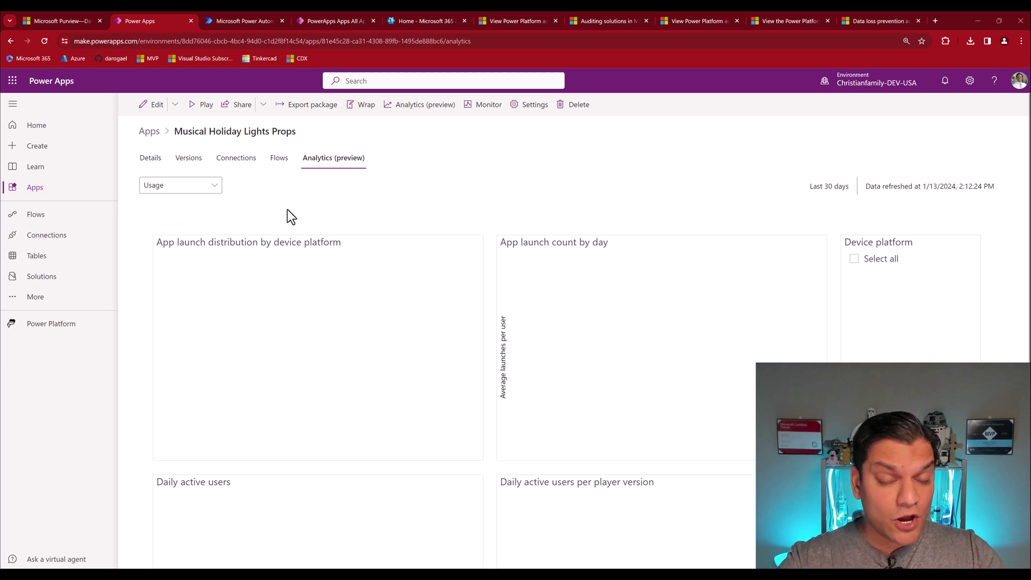
Open analytics for the MPPC PVA in a Day Workshop Lab Information Request - V2 flow, keeping last 30 days.
{"action": "left_click", "coordinate": [220, 10]}
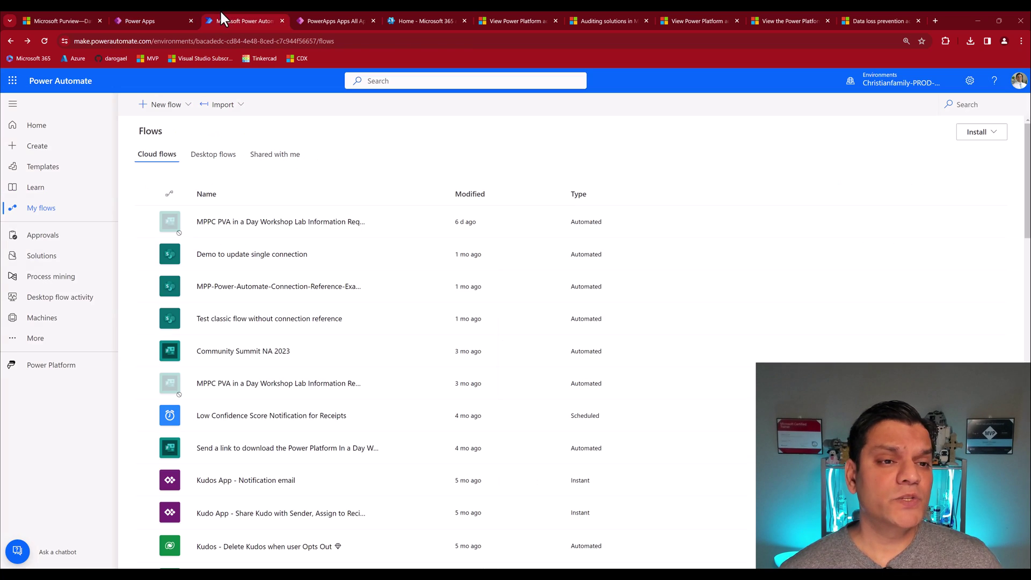
{"action": "mouse_move", "coordinate": [401, 225]}
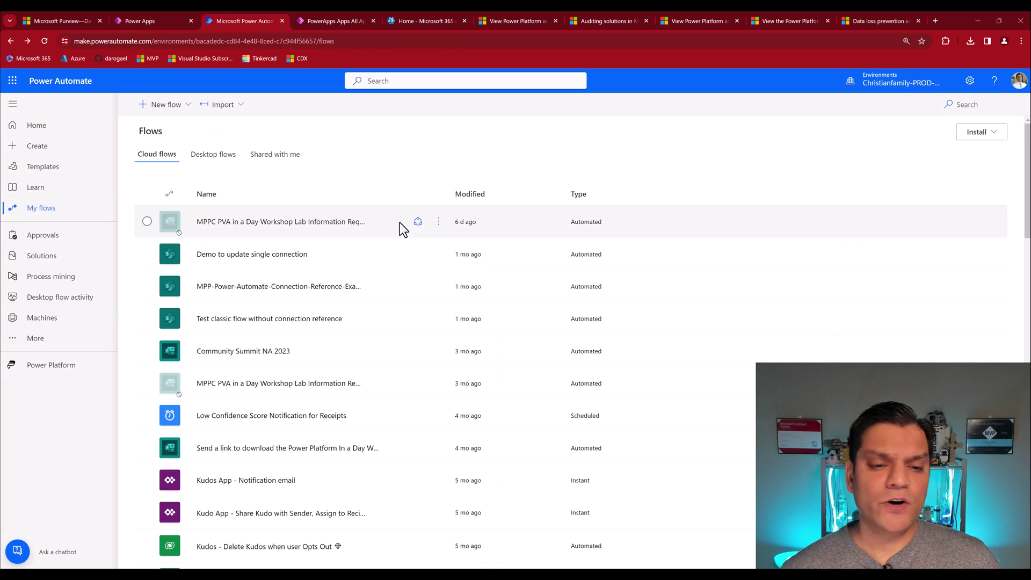
{"action": "left_click", "coordinate": [438, 224]}
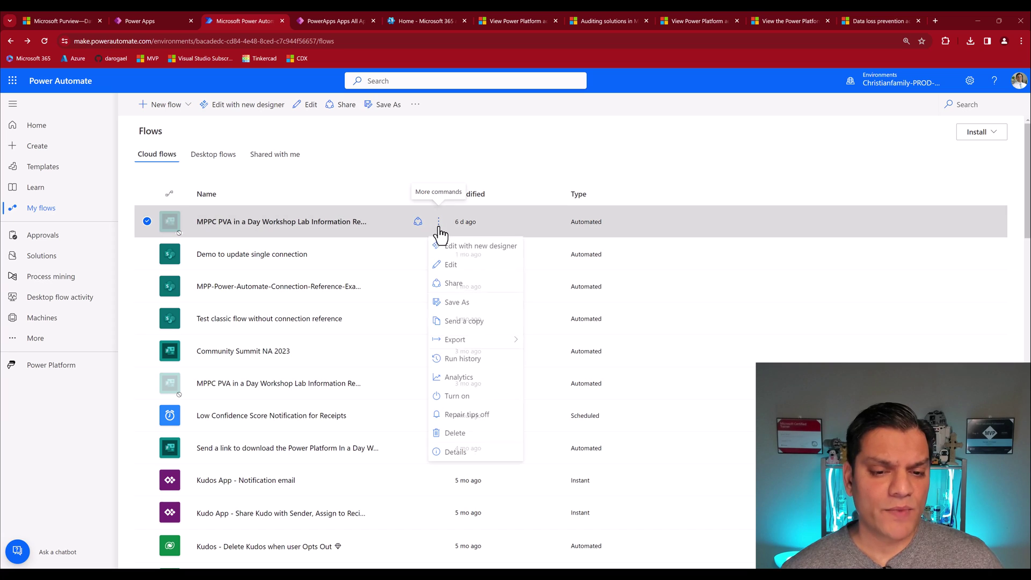
{"action": "left_click", "coordinate": [460, 381]}
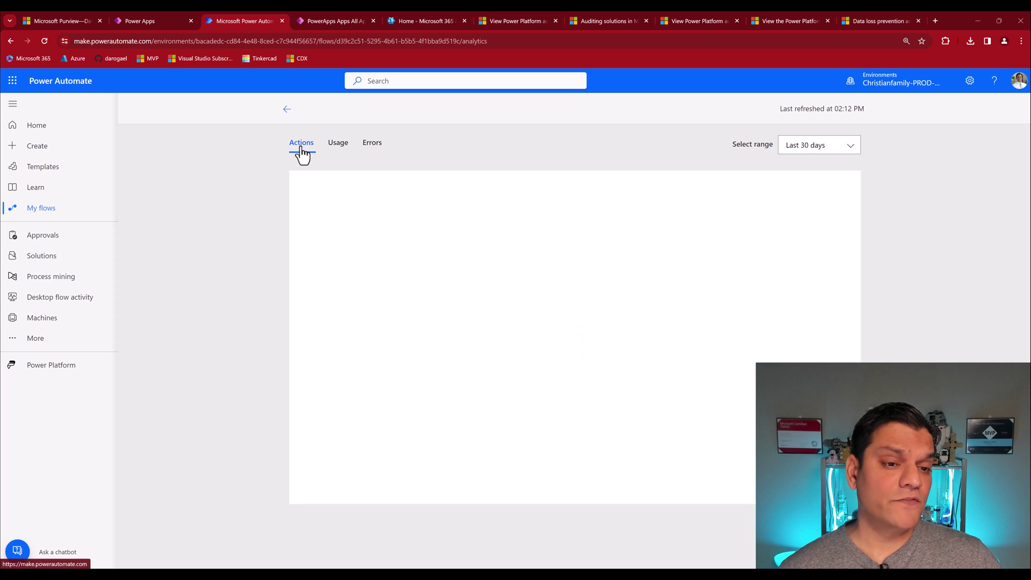
{"action": "left_click", "coordinate": [815, 149]}
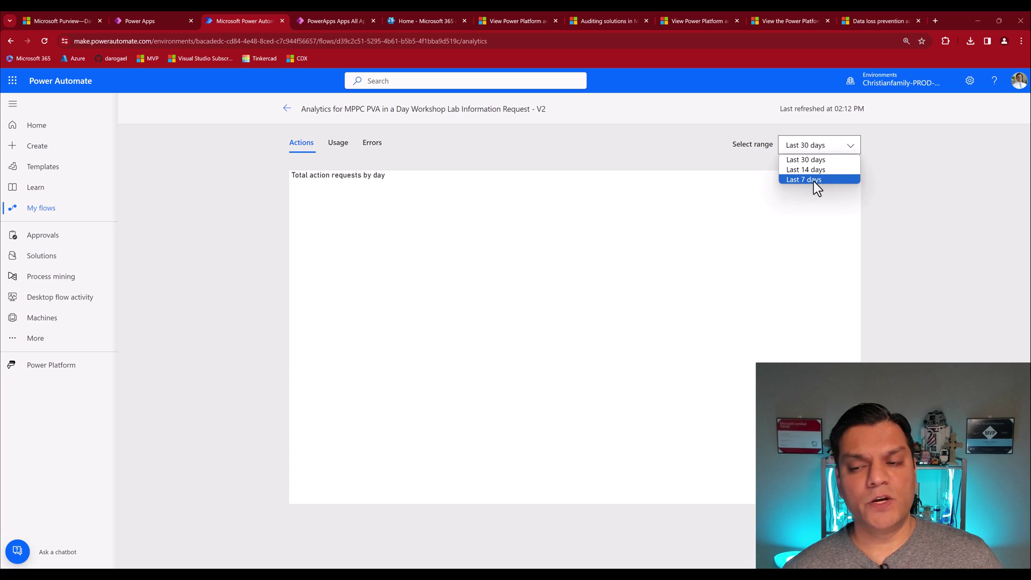
{"action": "left_click", "coordinate": [618, 137]}
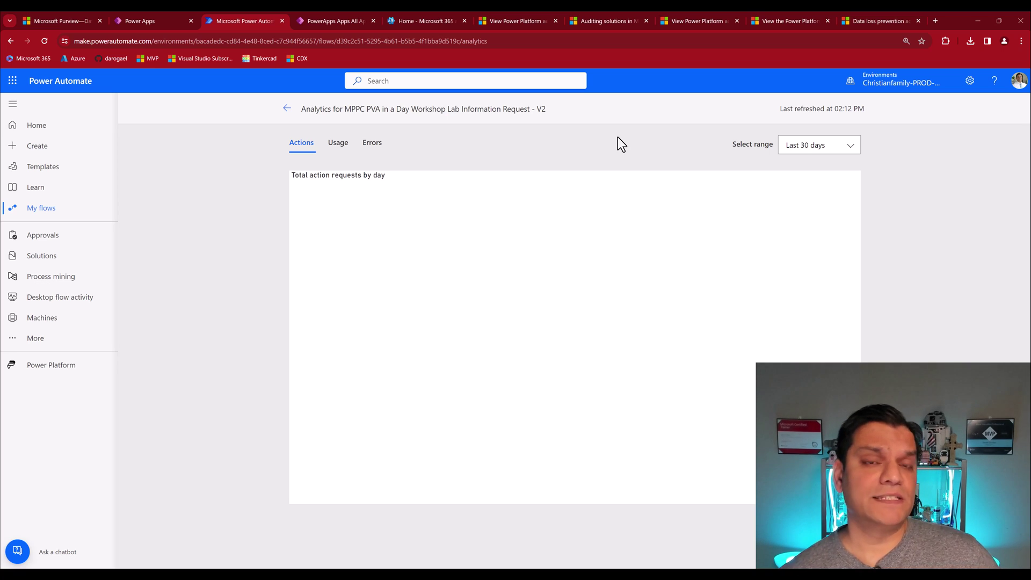
Glance at the CoE Overview Dashboard, then return to the All Apps list of 418 apps.
{"action": "left_click", "coordinate": [342, 11]}
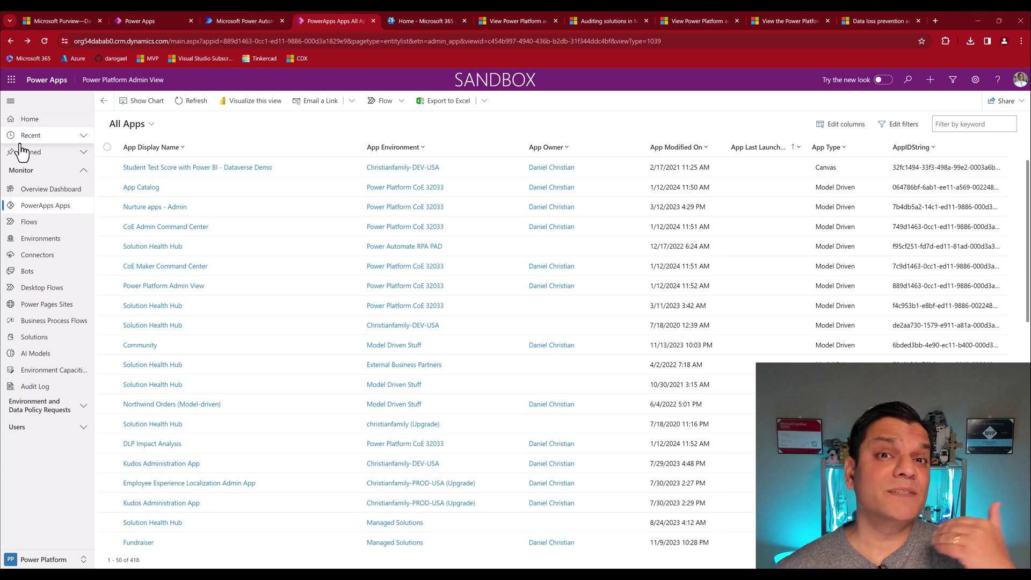
{"action": "left_click", "coordinate": [43, 193]}
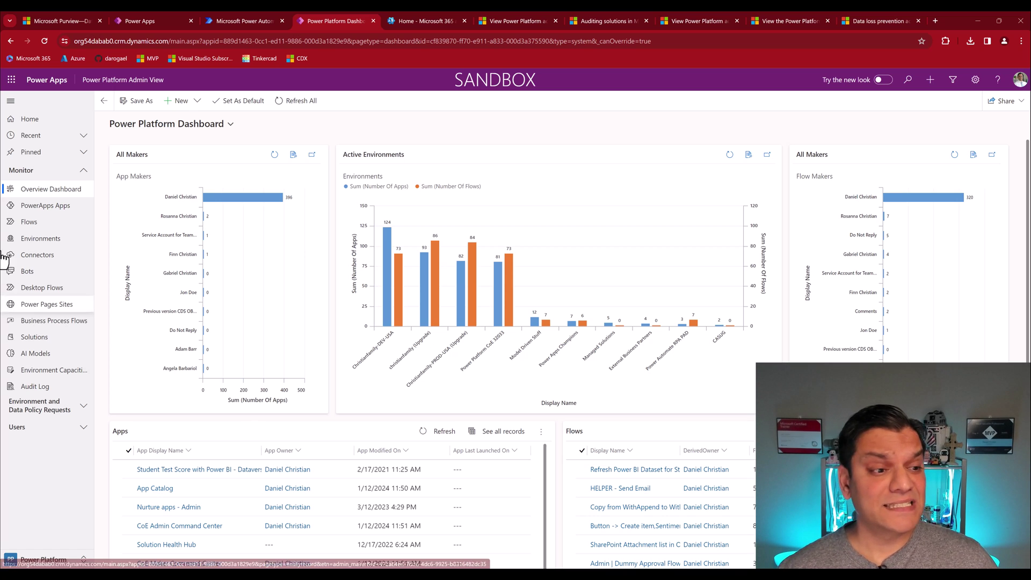
{"action": "left_click", "coordinate": [32, 207]}
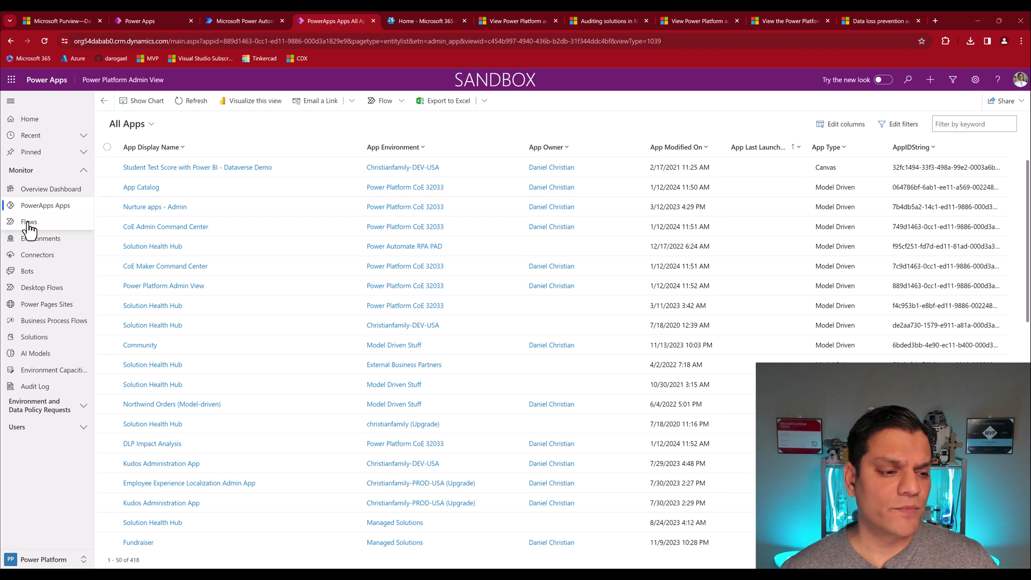
Open the first maker from Users > Makers and list their related PowerApps Apps.
{"action": "left_click", "coordinate": [29, 222]}
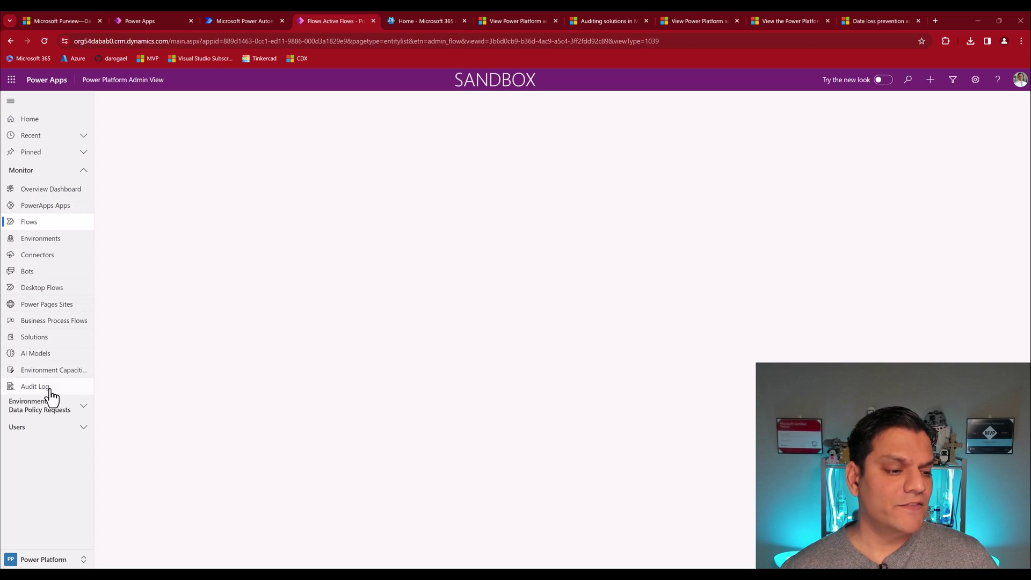
{"action": "left_click", "coordinate": [31, 434]}
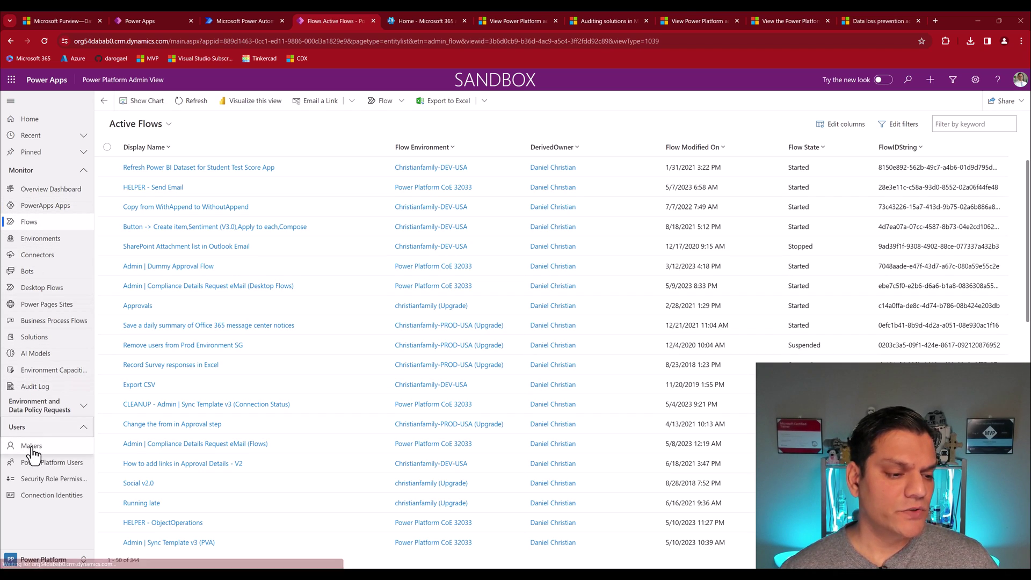
{"action": "left_click", "coordinate": [32, 449]}
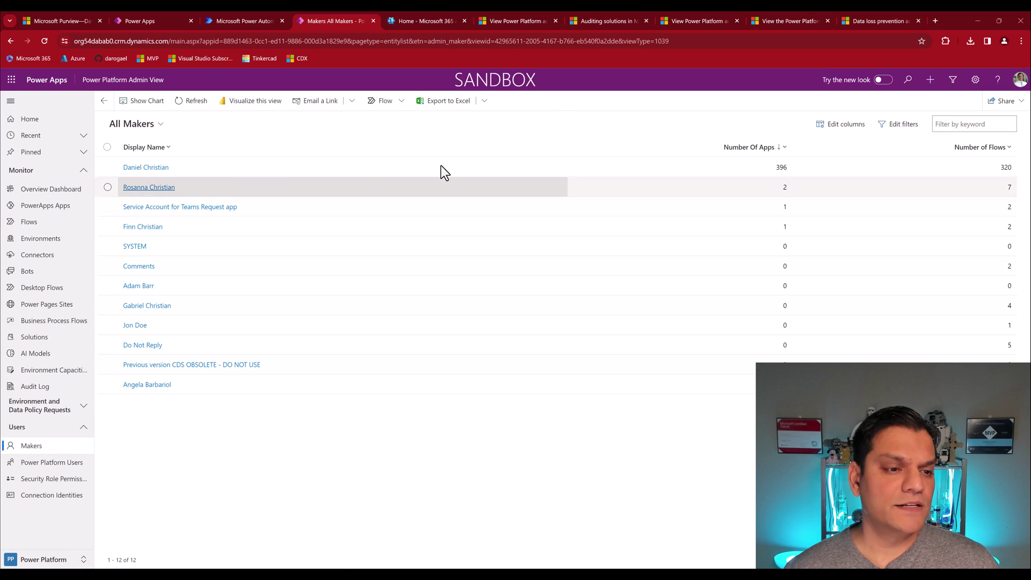
{"action": "left_click", "coordinate": [148, 169]}
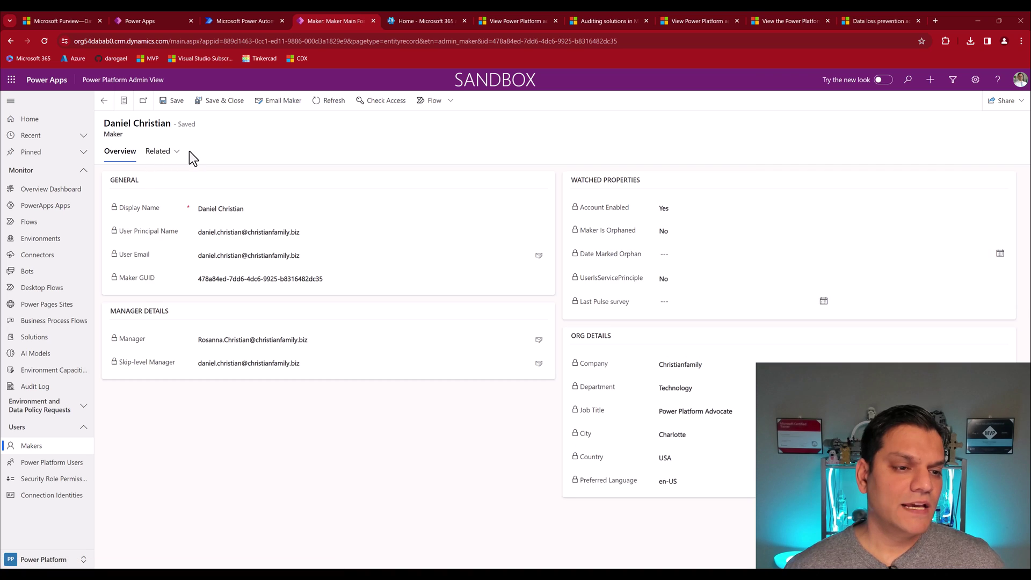
{"action": "left_click", "coordinate": [166, 159]}
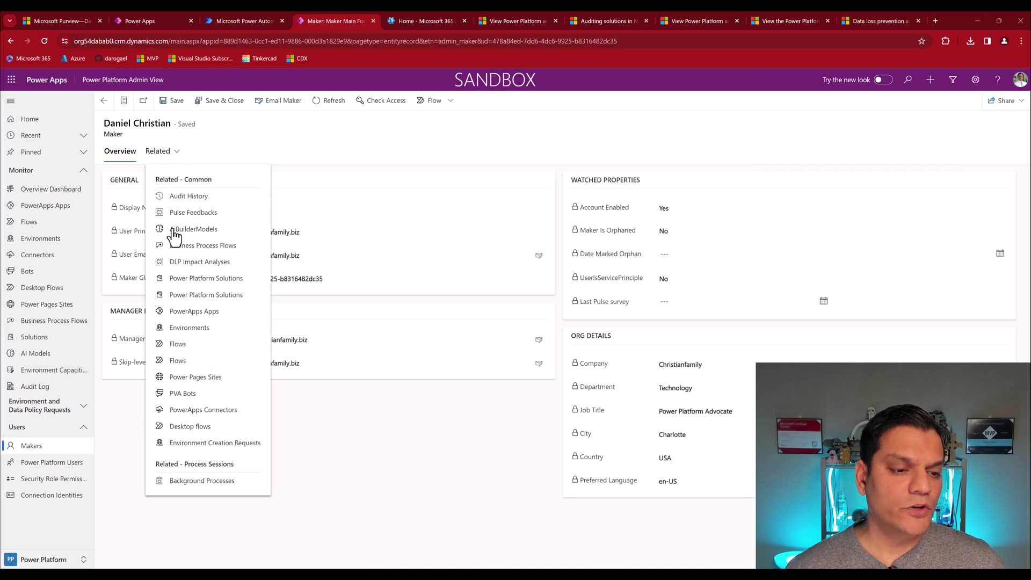
{"action": "left_click", "coordinate": [181, 314]}
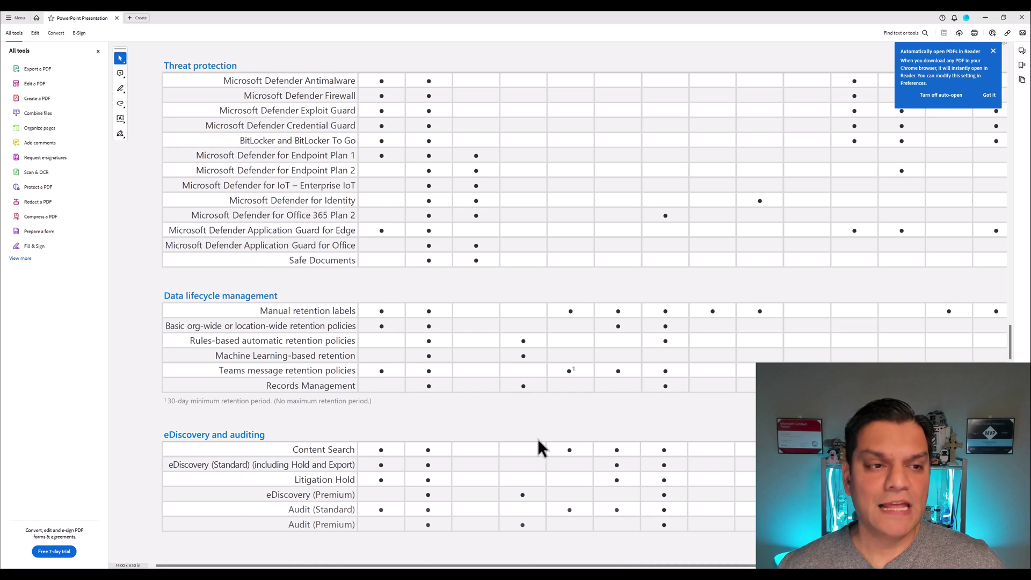
{"action": "scroll", "coordinate": [374, 352], "scroll_direction": "up", "scroll_amount": 1}
{"action": "scroll", "coordinate": [373, 353], "scroll_direction": "up", "scroll_amount": 10}
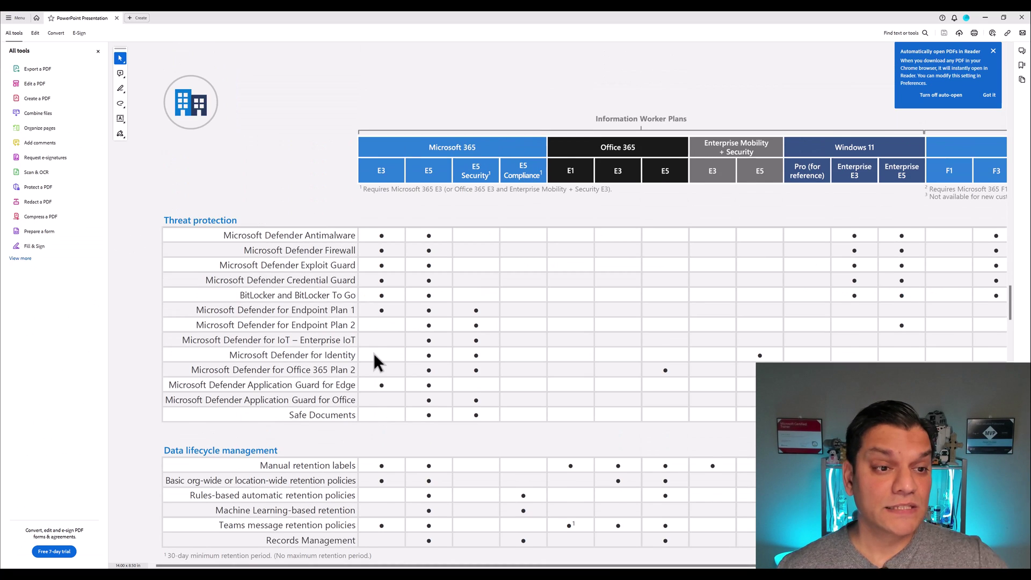
{"action": "scroll", "coordinate": [369, 365], "scroll_direction": "up", "scroll_amount": 5}
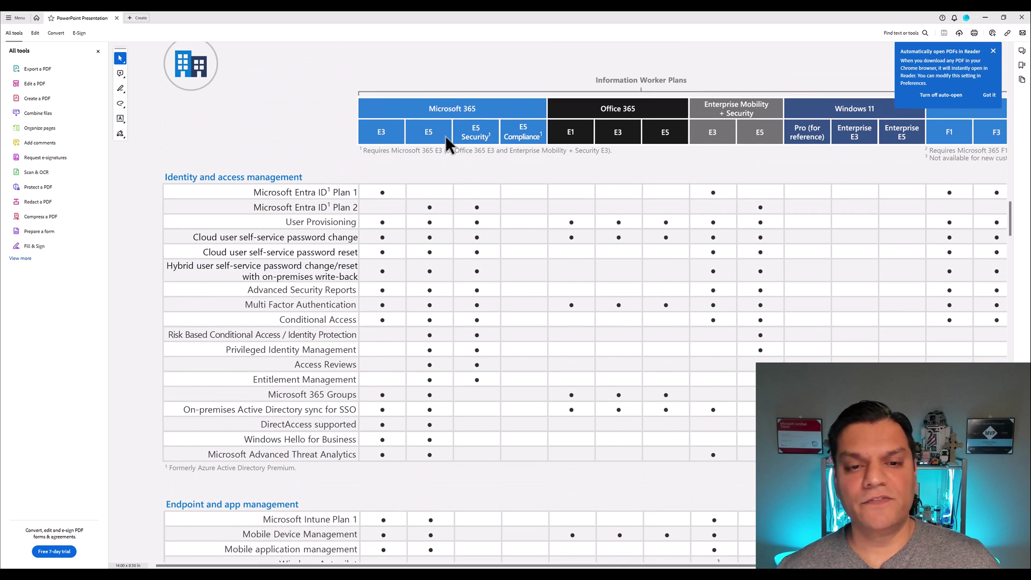
{"action": "scroll", "coordinate": [455, 303], "scroll_direction": "down", "scroll_amount": 5}
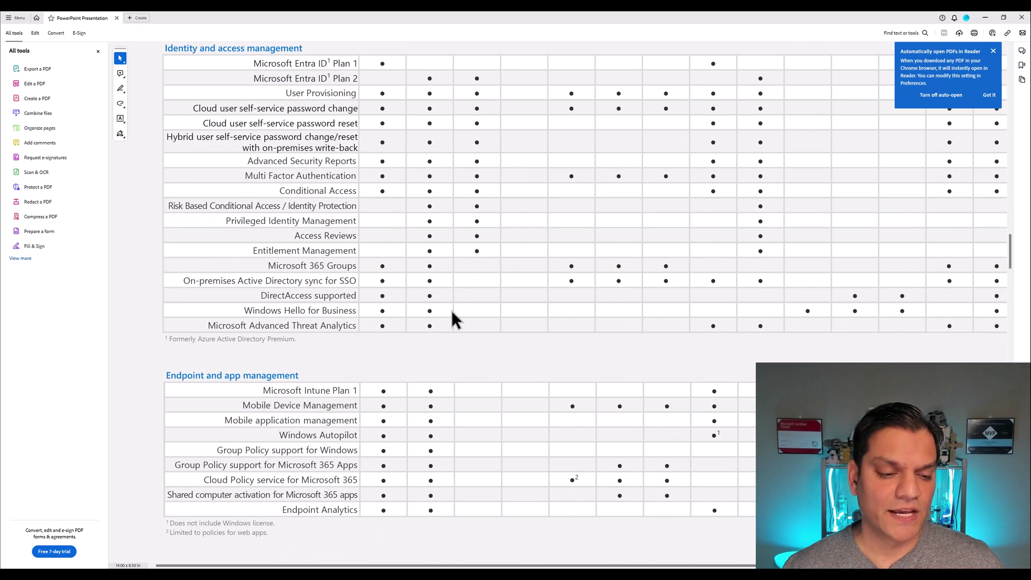
{"action": "scroll", "coordinate": [451, 310], "scroll_direction": "down", "scroll_amount": 8}
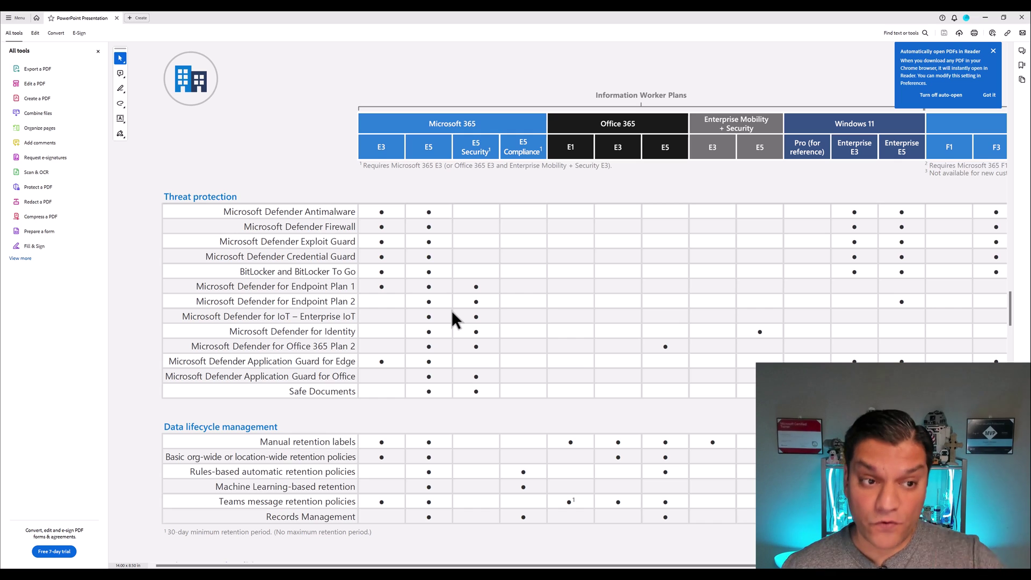
{"action": "scroll", "coordinate": [451, 311], "scroll_direction": "down", "scroll_amount": 2}
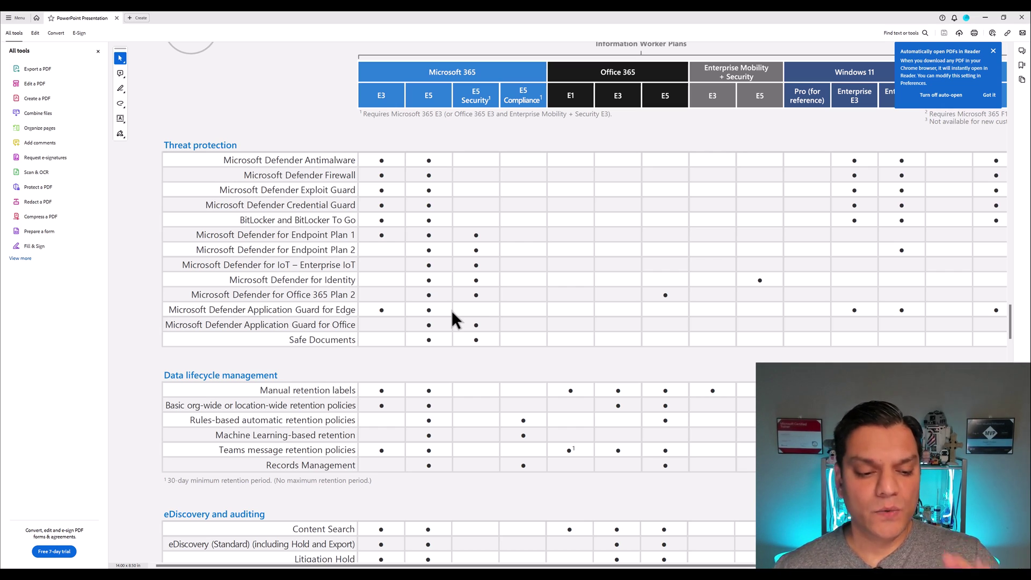
{"action": "scroll", "coordinate": [452, 320], "scroll_direction": "down", "scroll_amount": 2}
{"action": "scroll", "coordinate": [322, 440], "scroll_direction": "up", "scroll_amount": 1}
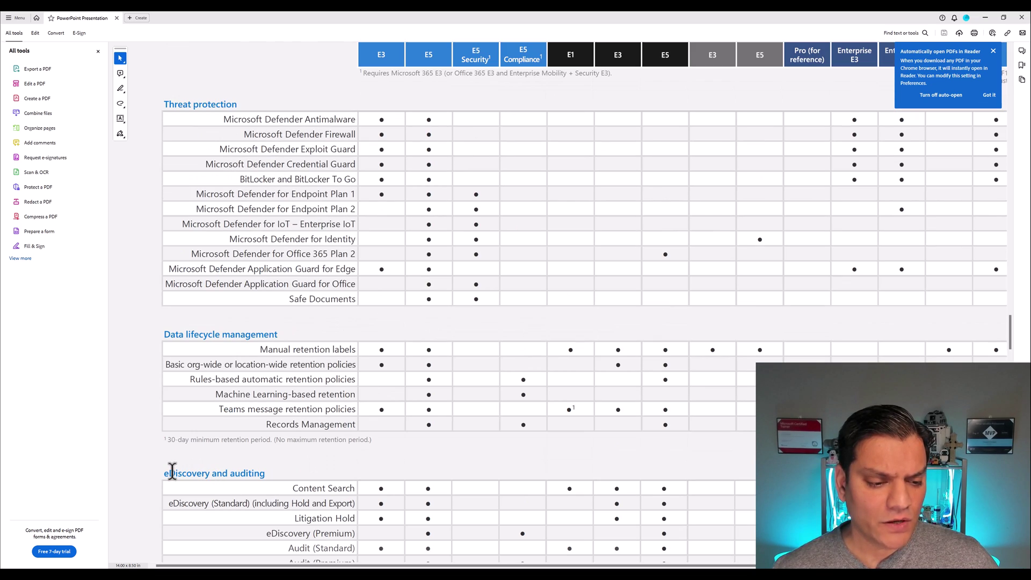
{"action": "scroll", "coordinate": [172, 471], "scroll_direction": "down", "scroll_amount": 1}
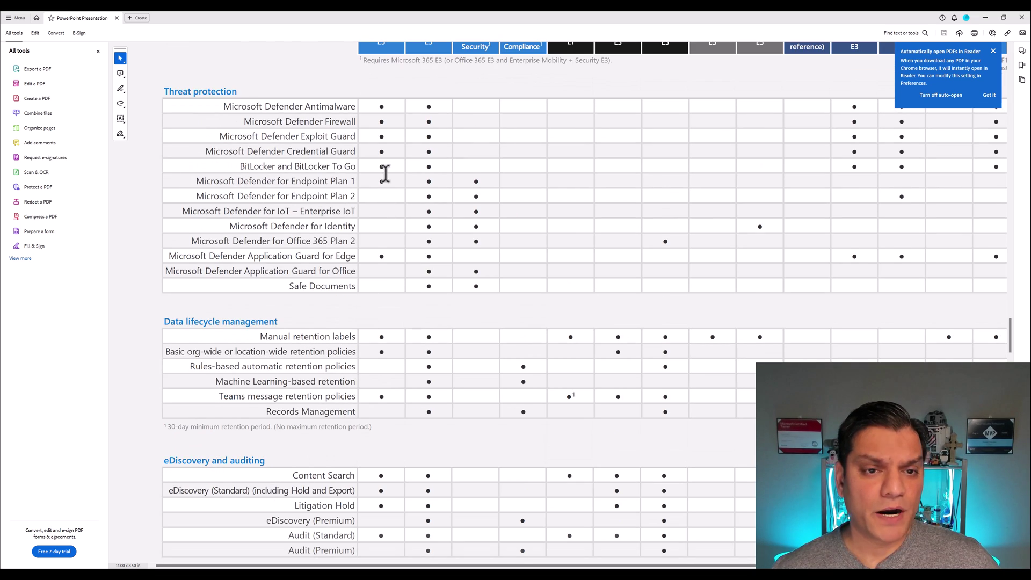
{"action": "scroll", "coordinate": [398, 92], "scroll_direction": "up", "scroll_amount": 1}
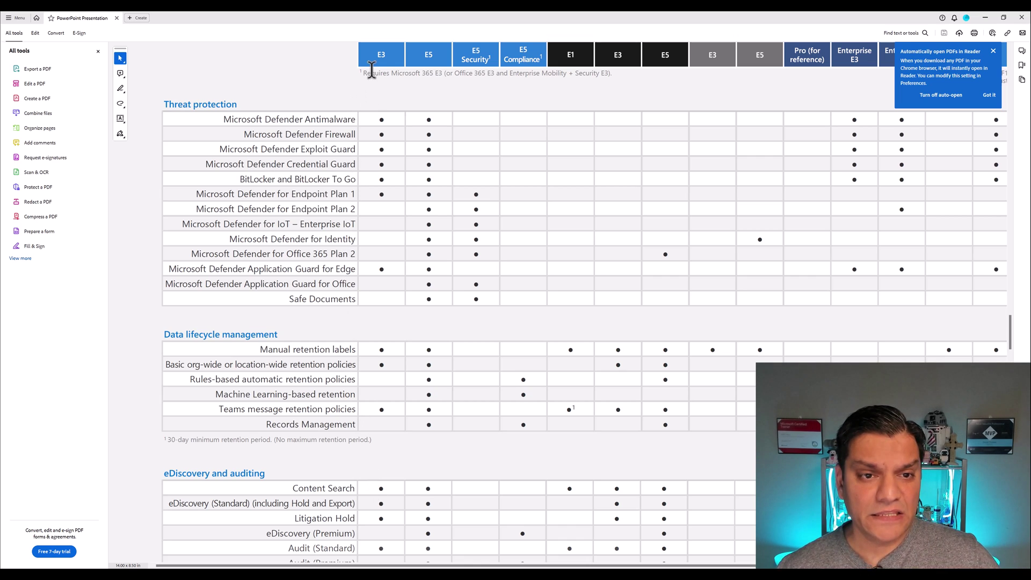
{"action": "scroll", "coordinate": [384, 456], "scroll_direction": "down", "scroll_amount": 1}
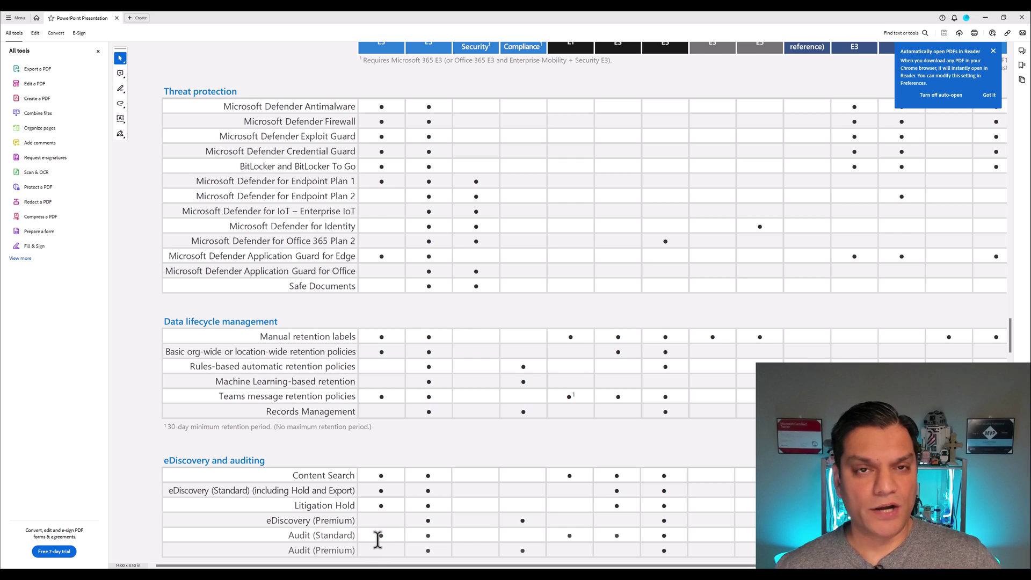
{"action": "scroll", "coordinate": [428, 145], "scroll_direction": "up", "scroll_amount": 1}
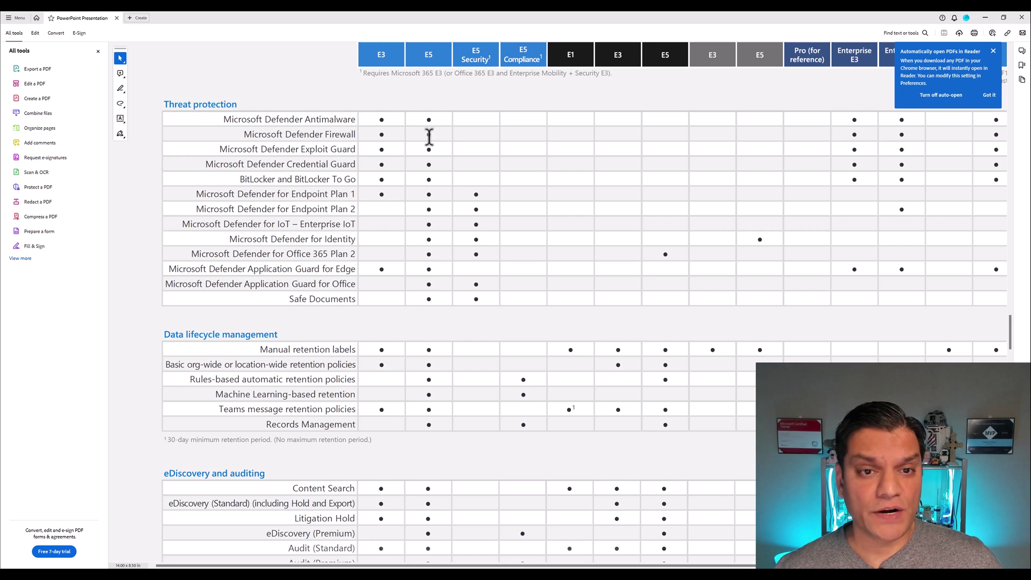
{"action": "scroll", "coordinate": [398, 338], "scroll_direction": "down", "scroll_amount": 1}
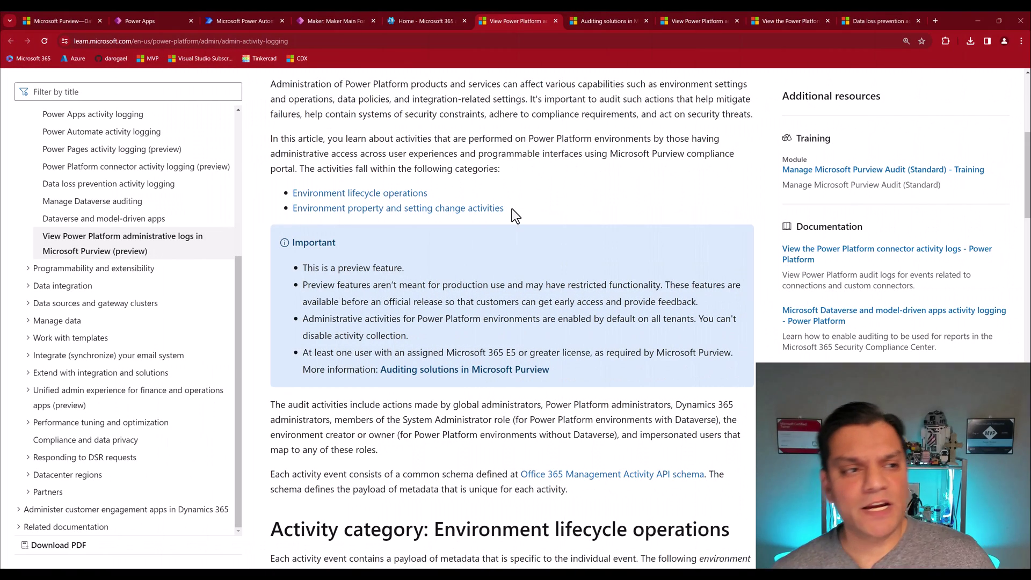
Read the 'Auditing solutions in Microsoft Purview' article down to the 180-day Audit (Standard) retention note.
{"action": "left_click", "coordinate": [591, 22]}
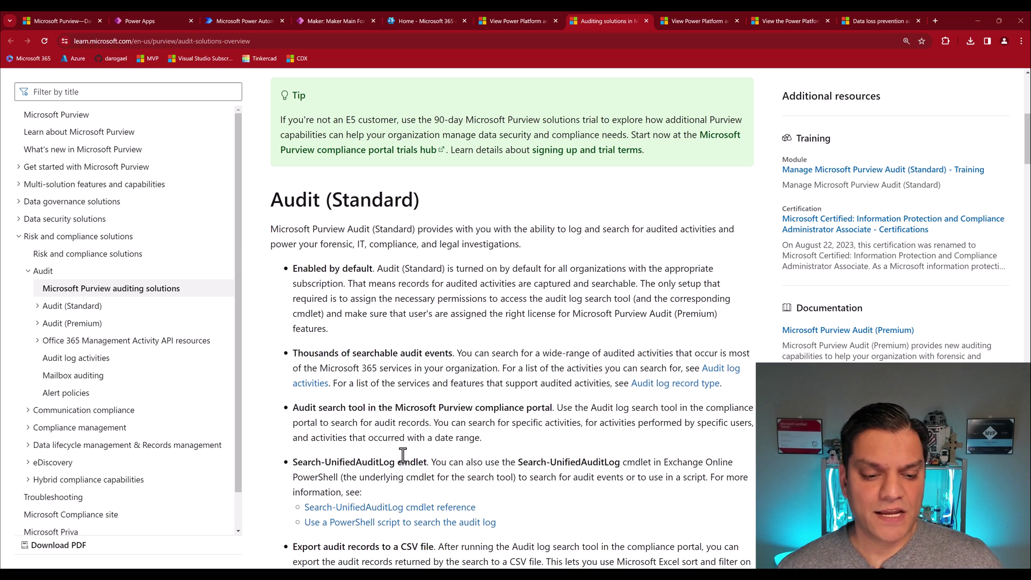
{"action": "scroll", "coordinate": [400, 451], "scroll_direction": "down", "scroll_amount": 3}
{"action": "scroll", "coordinate": [400, 451], "scroll_direction": "down", "scroll_amount": 2}
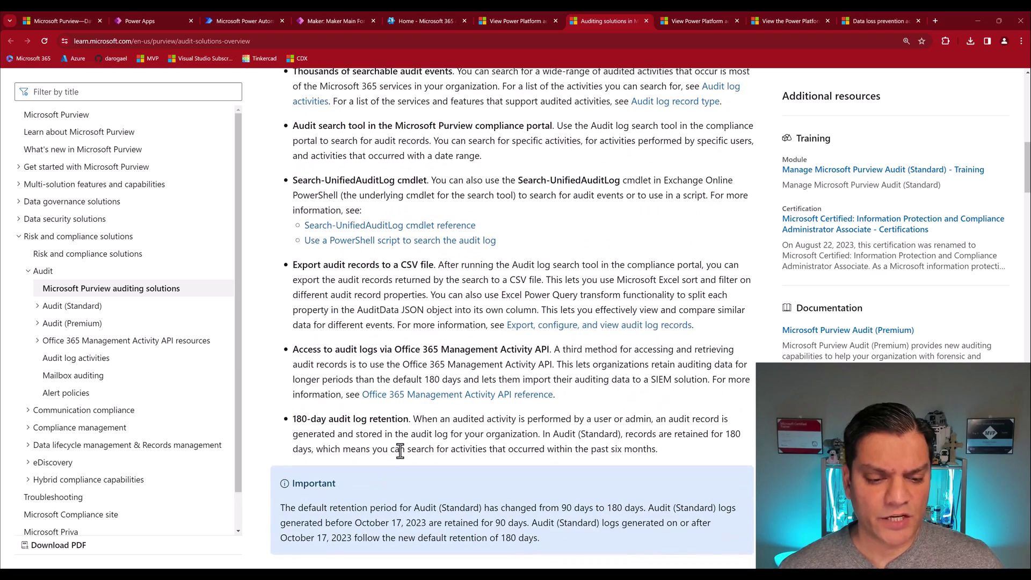
{"action": "scroll", "coordinate": [400, 451], "scroll_direction": "down", "scroll_amount": 1}
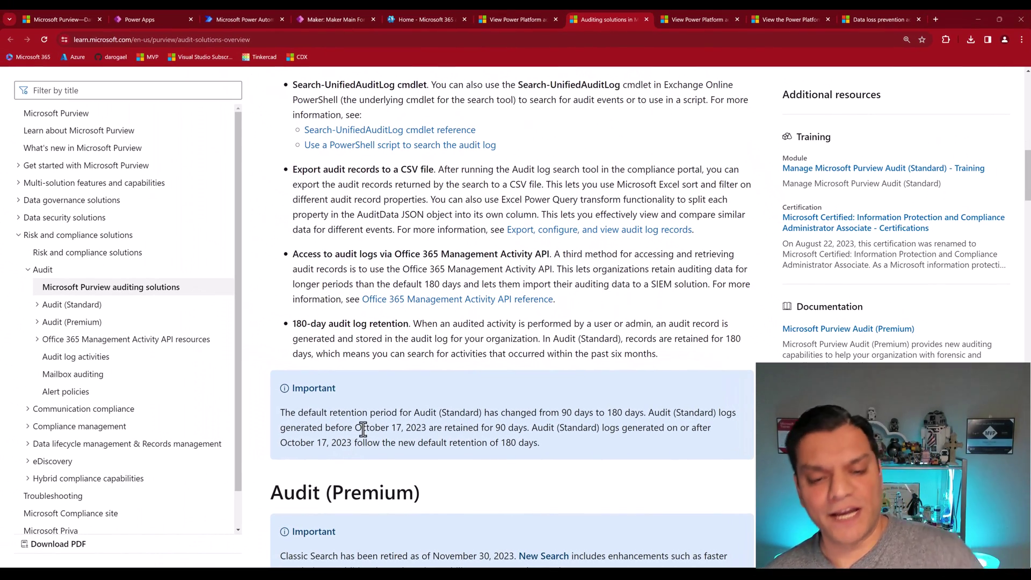
Scroll down to the Audit (Standard) versus Audit (Premium) 'Comparison of key capabilities' table.
{"action": "scroll", "coordinate": [362, 430], "scroll_direction": "down", "scroll_amount": 2}
{"action": "scroll", "coordinate": [363, 427], "scroll_direction": "down", "scroll_amount": 6}
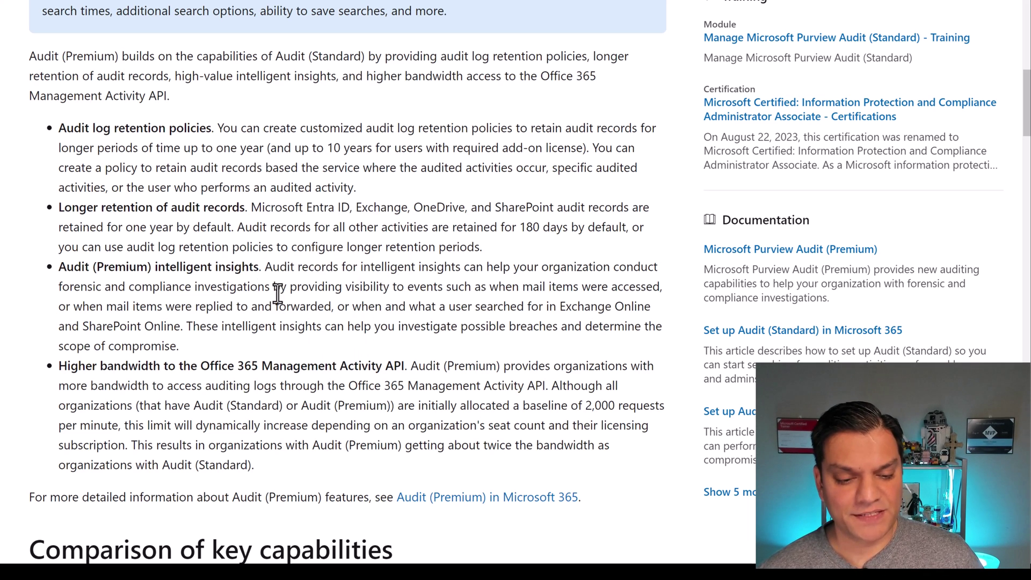
{"action": "scroll", "coordinate": [179, 152], "scroll_direction": "down", "scroll_amount": 1}
{"action": "scroll", "coordinate": [178, 152], "scroll_direction": "down", "scroll_amount": 8}
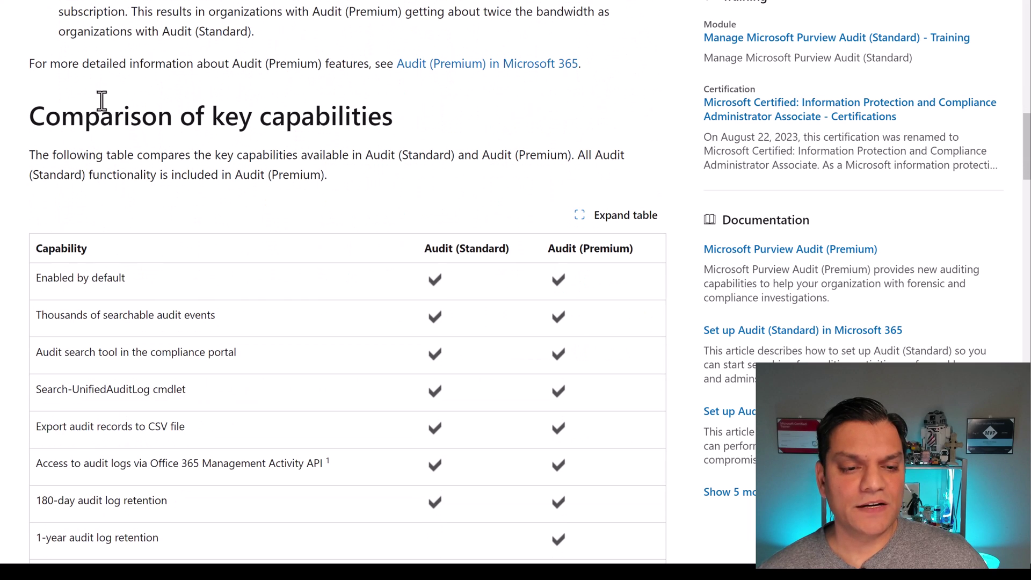
{"action": "scroll", "coordinate": [279, 222], "scroll_direction": "down", "scroll_amount": 2}
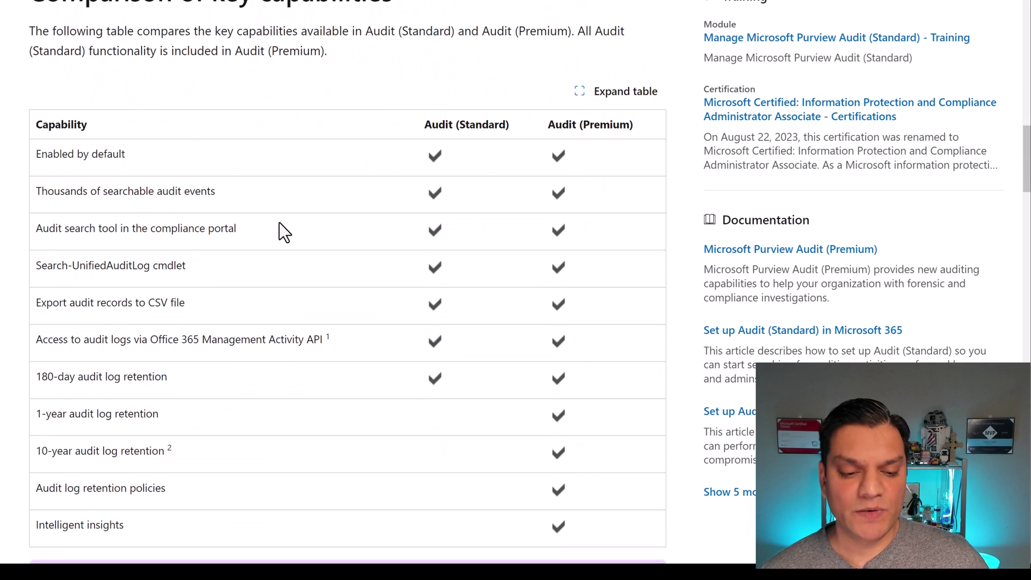
{"action": "scroll", "coordinate": [484, 385], "scroll_direction": "down", "scroll_amount": 1}
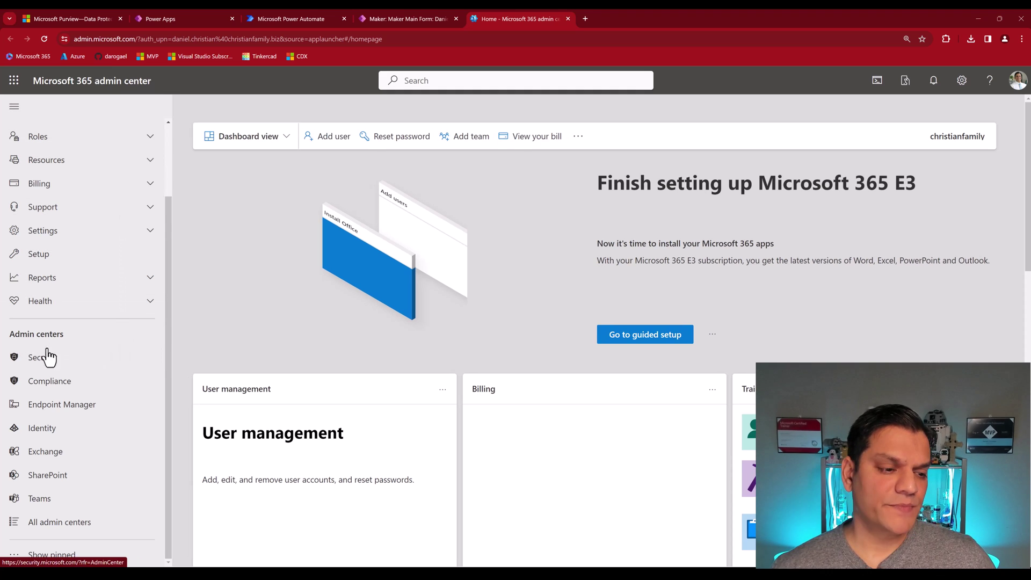
Launch Microsoft Purview from Compliance under Admin centers in the admin center navigation.
{"action": "left_click", "coordinate": [47, 389]}
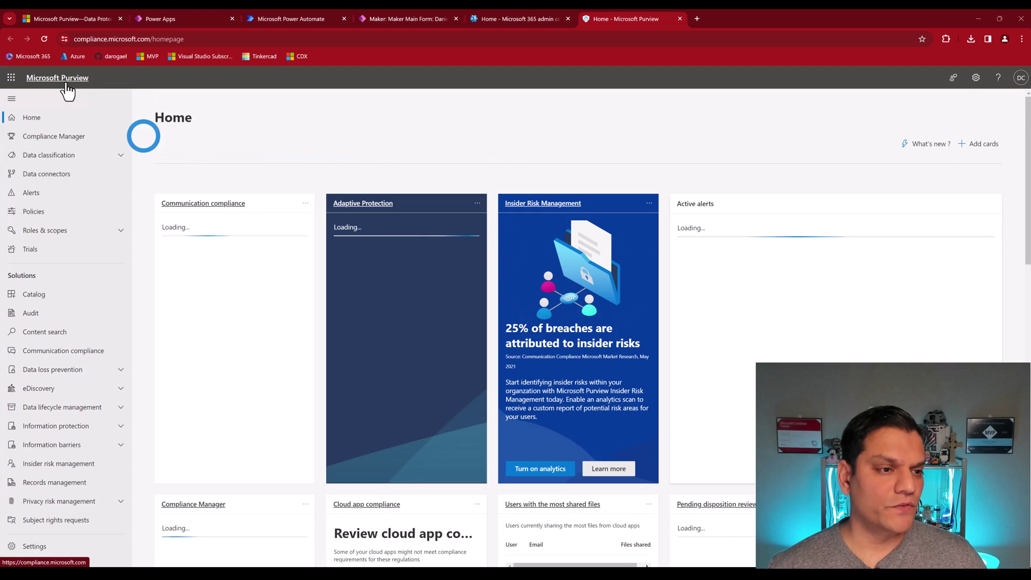
Go to Audit under Solutions and scroll down to the four earlier searches.
{"action": "left_click", "coordinate": [31, 316]}
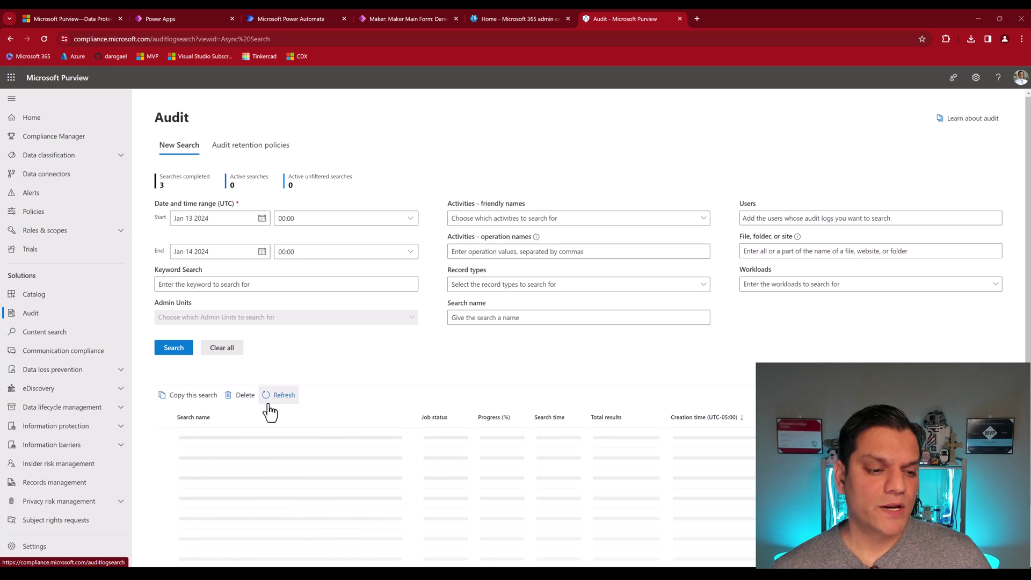
{"action": "scroll", "coordinate": [356, 422], "scroll_direction": "down", "scroll_amount": 1}
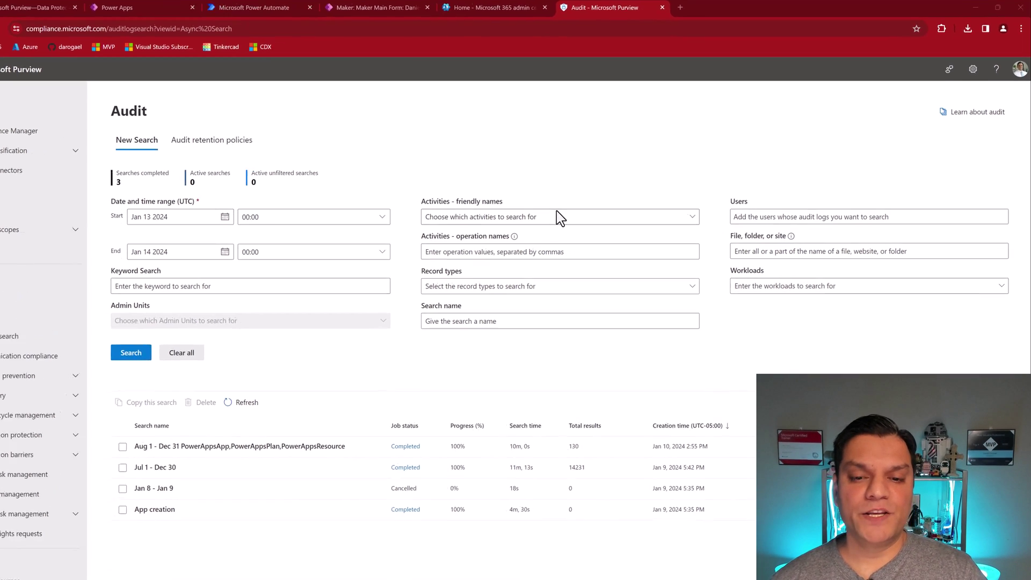
Filter the activity list by 'Power Platform' and tick Created DLP Policy and Deleted DLP Policy.
{"action": "left_click", "coordinate": [545, 217]}
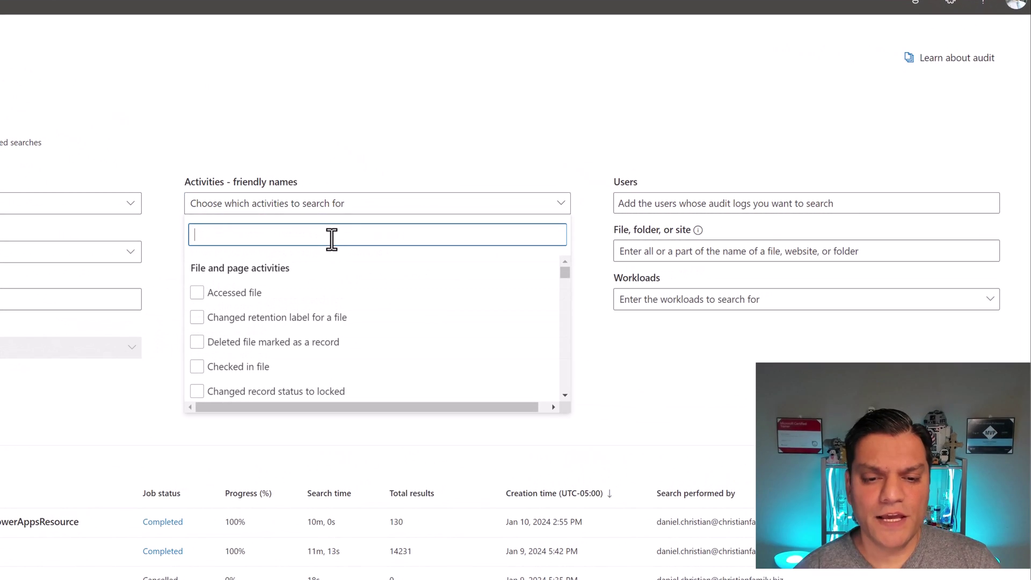
{"action": "type", "text": "Power Platform"}
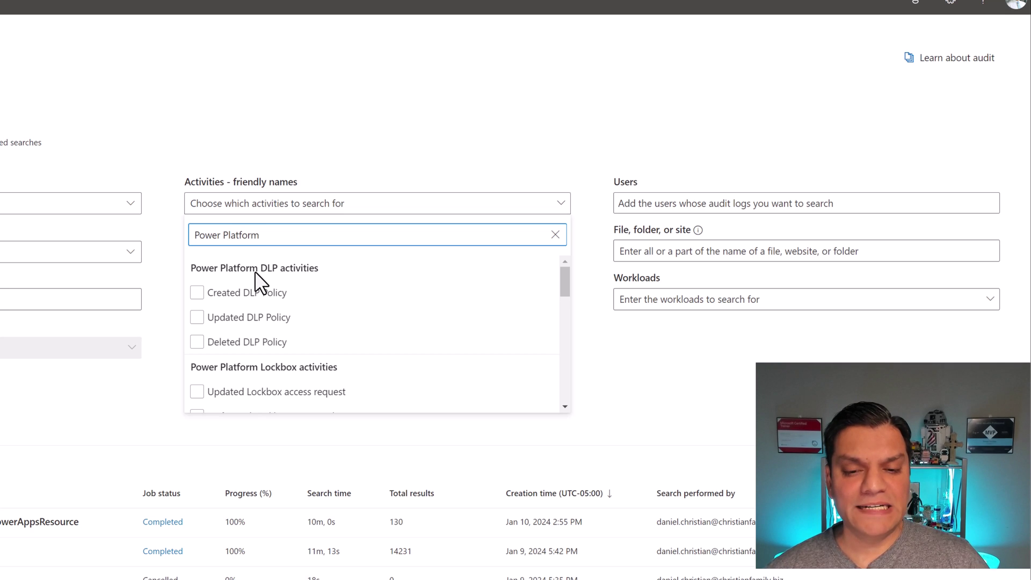
{"action": "left_click", "coordinate": [253, 299]}
{"action": "left_click", "coordinate": [241, 349]}
Tick Reset environment; tick then untick Deleted application insights data export instance.
{"action": "scroll", "coordinate": [241, 349], "scroll_direction": "down", "scroll_amount": 1}
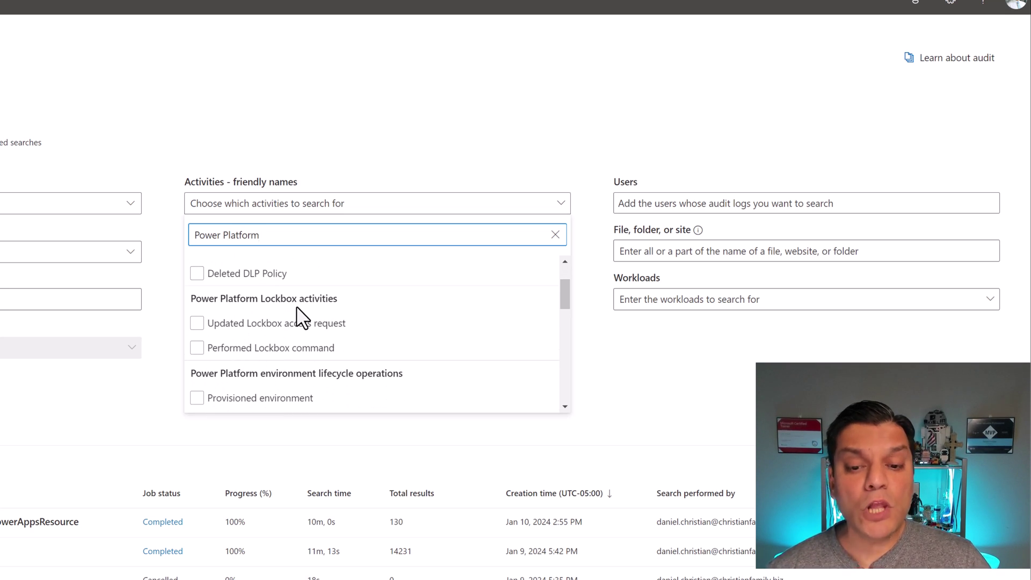
{"action": "scroll", "coordinate": [285, 349], "scroll_direction": "down", "scroll_amount": 1}
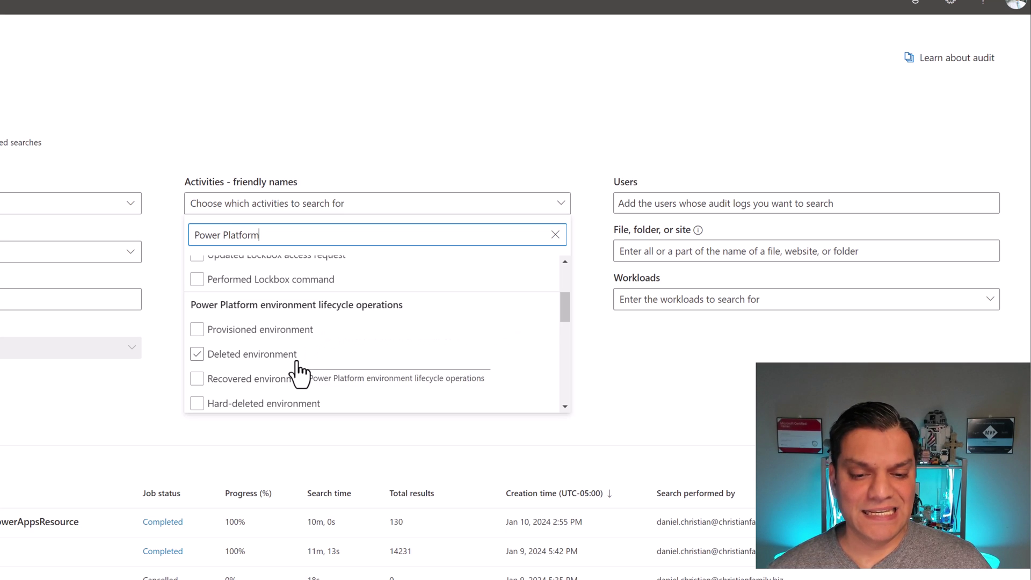
{"action": "scroll", "coordinate": [298, 372], "scroll_direction": "down", "scroll_amount": 1}
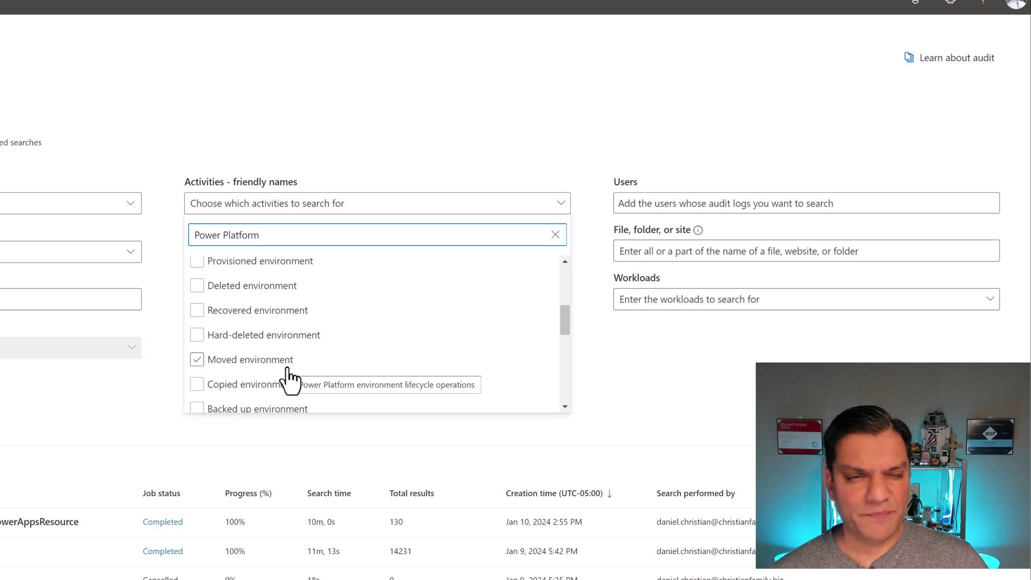
{"action": "scroll", "coordinate": [387, 346], "scroll_direction": "down", "scroll_amount": 5}
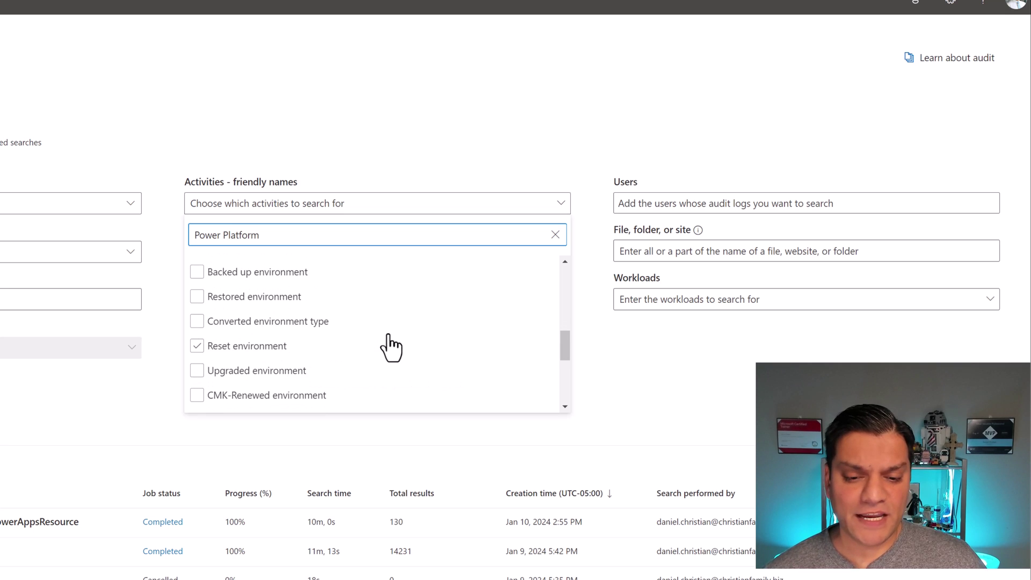
{"action": "left_click", "coordinate": [387, 346]}
{"action": "scroll", "coordinate": [386, 345], "scroll_direction": "down", "scroll_amount": 2}
{"action": "left_click", "coordinate": [387, 345]}
{"action": "scroll", "coordinate": [386, 345], "scroll_direction": "down", "scroll_amount": 3}
{"action": "scroll", "coordinate": [390, 345], "scroll_direction": "down", "scroll_amount": 2}
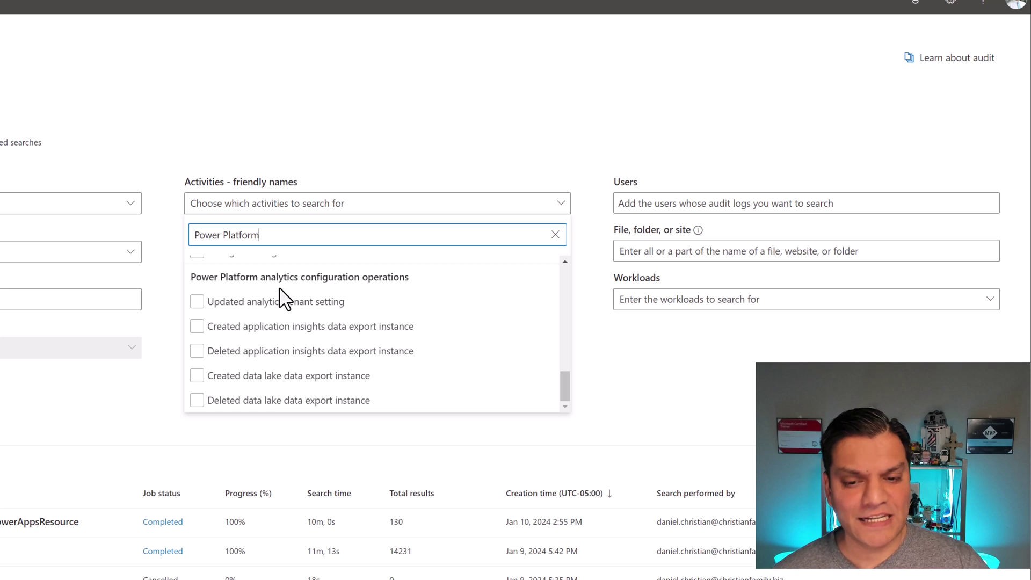
{"action": "left_click", "coordinate": [387, 357]}
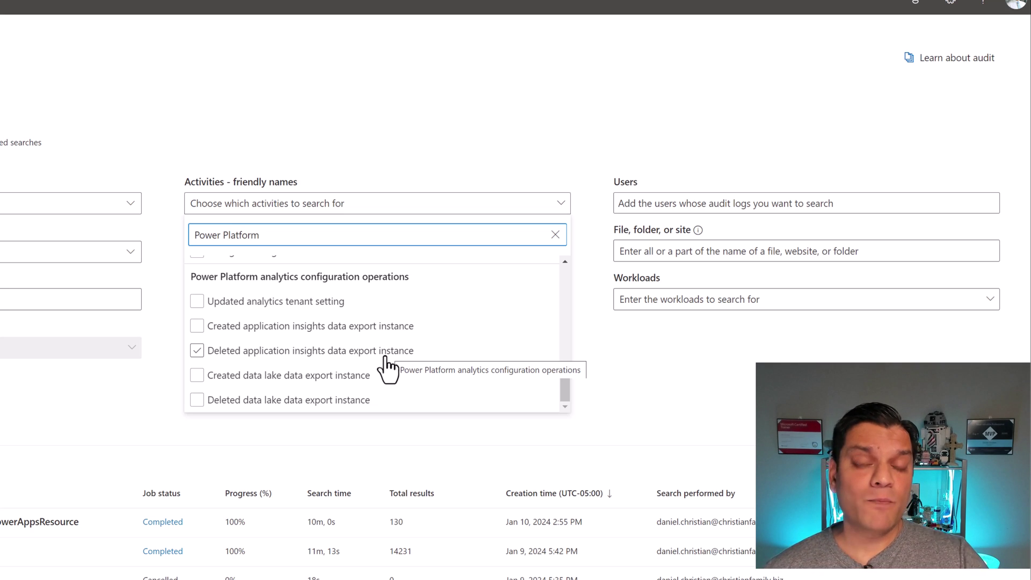
{"action": "left_click", "coordinate": [386, 358]}
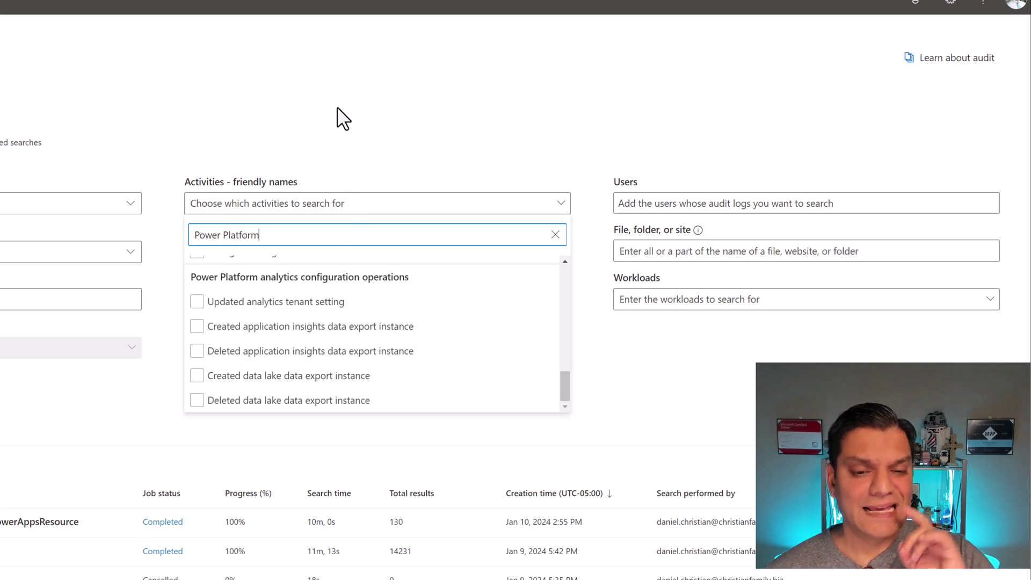
Change the activity filter to 'PowerApps' and tick the Published app activity.
{"action": "key", "text": "BackSpace"}
{"action": "key", "text": "BackSpace"}
{"action": "key", "text": "BackSpace"}
{"action": "key", "text": "BackSpace"}
{"action": "key", "text": "BackSpace"}
{"action": "key", "text": "BackSpace"}
{"action": "key", "text": "BackSpace"}
{"action": "key", "text": "BackSpace"}
{"action": "key", "text": "BackSpace"}
{"action": "type", "text": "A"}
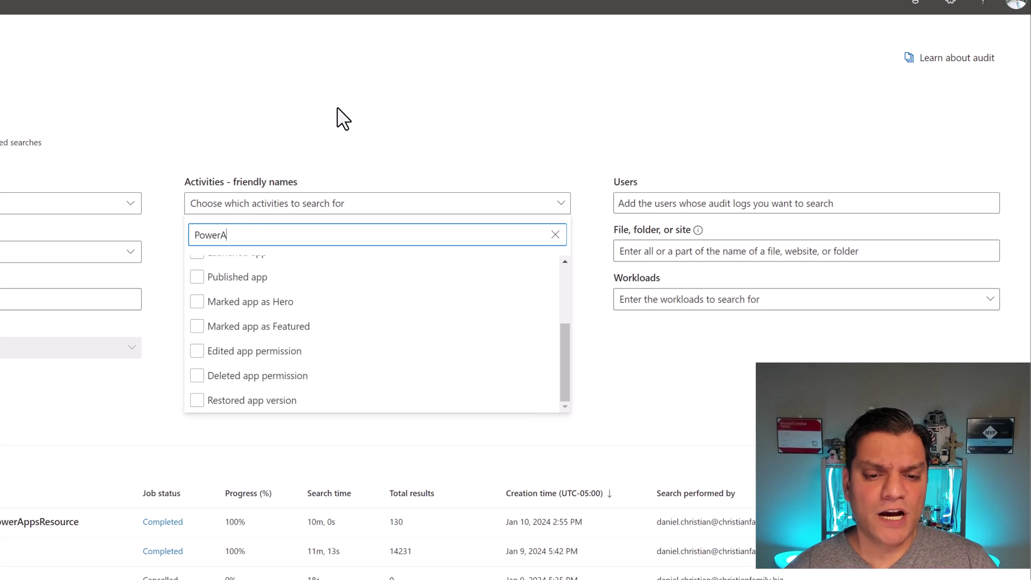
{"action": "type", "text": "pps"}
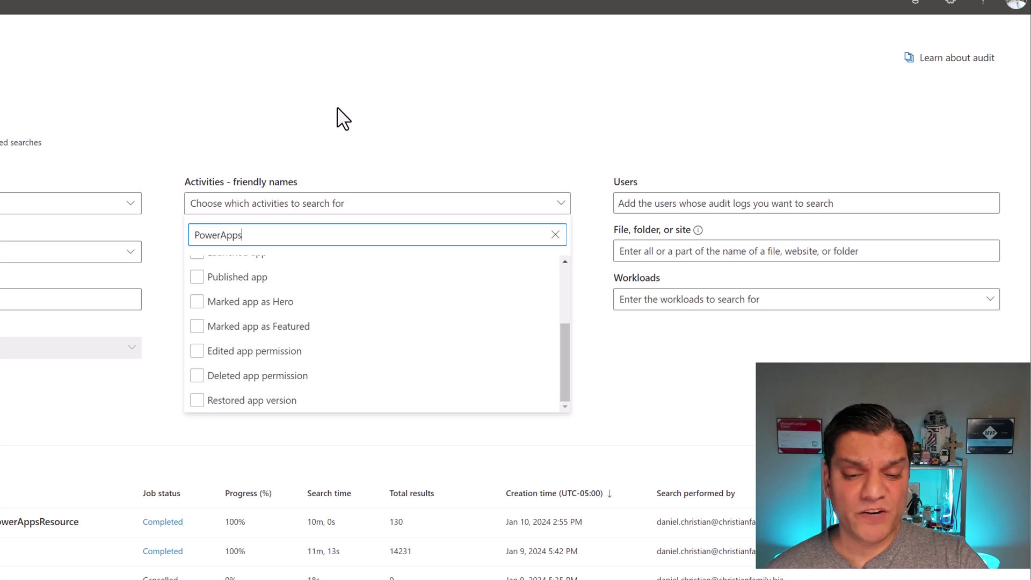
{"action": "left_click", "coordinate": [442, 271]}
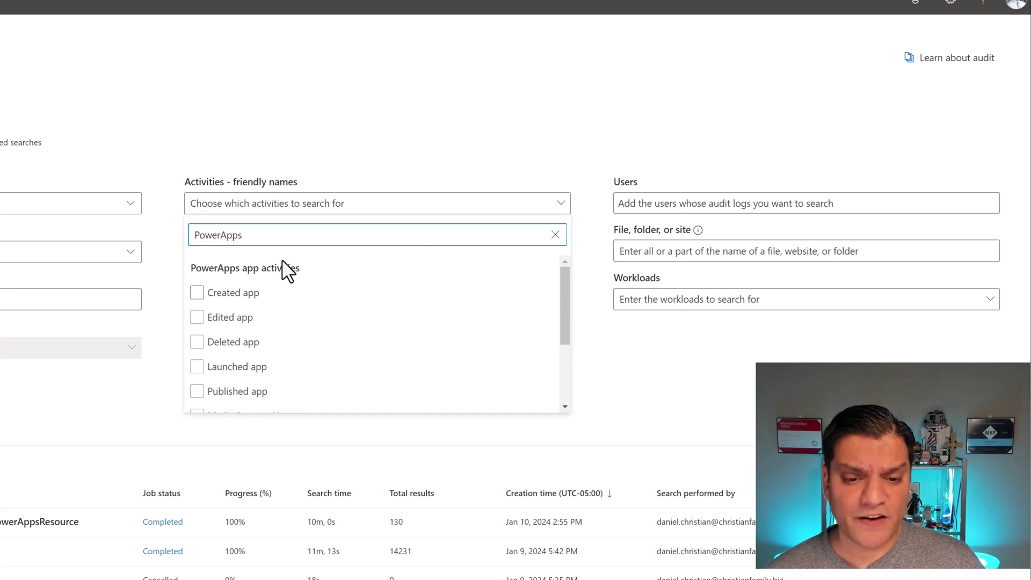
{"action": "left_click", "coordinate": [224, 235]}
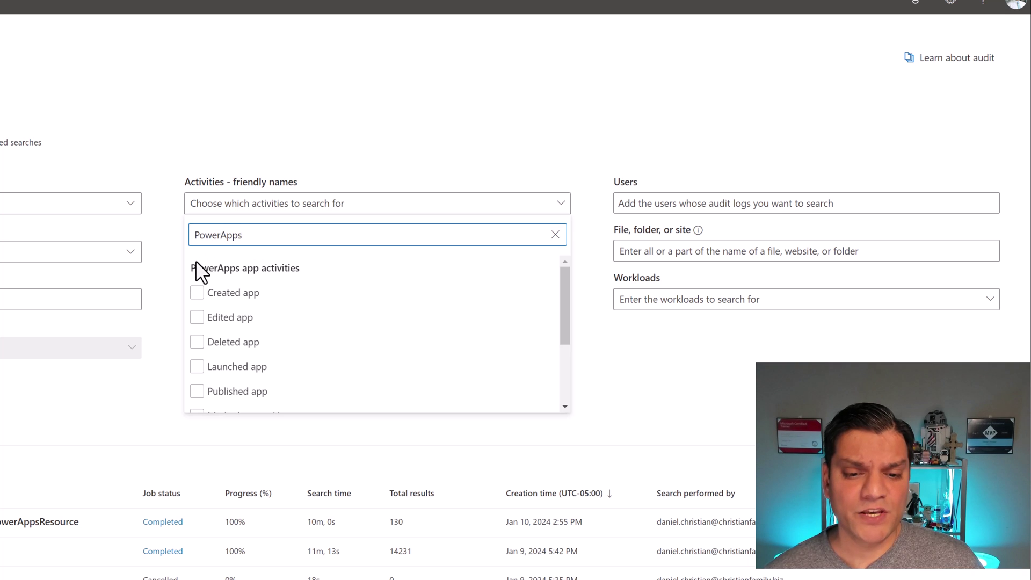
Tick the Created app, Edited app, Deleted app and Launched app activities.
{"action": "left_click", "coordinate": [241, 292]}
{"action": "left_click", "coordinate": [371, 320]}
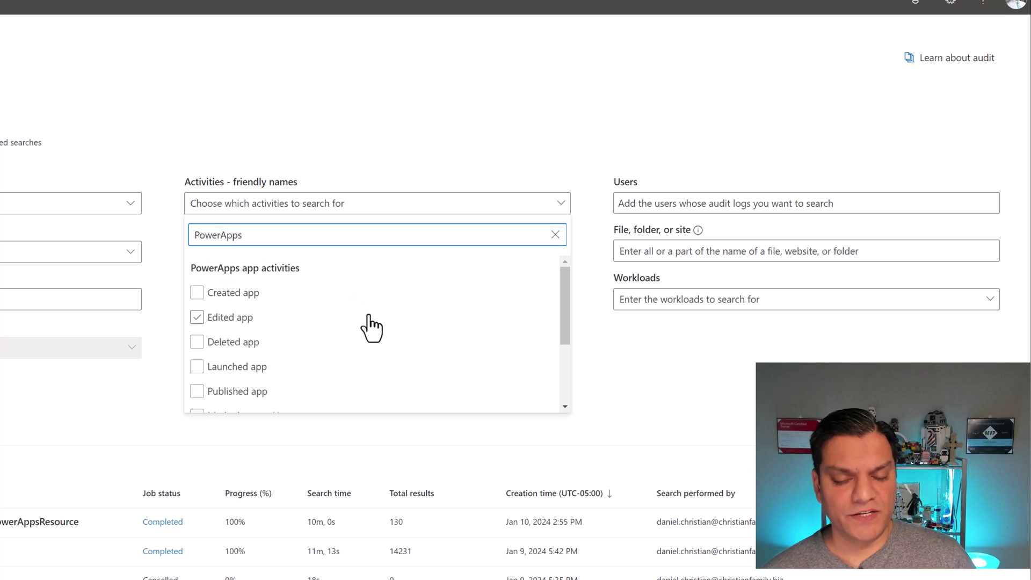
{"action": "scroll", "coordinate": [365, 325], "scroll_direction": "down", "scroll_amount": 2}
{"action": "scroll", "coordinate": [363, 326], "scroll_direction": "up", "scroll_amount": 2}
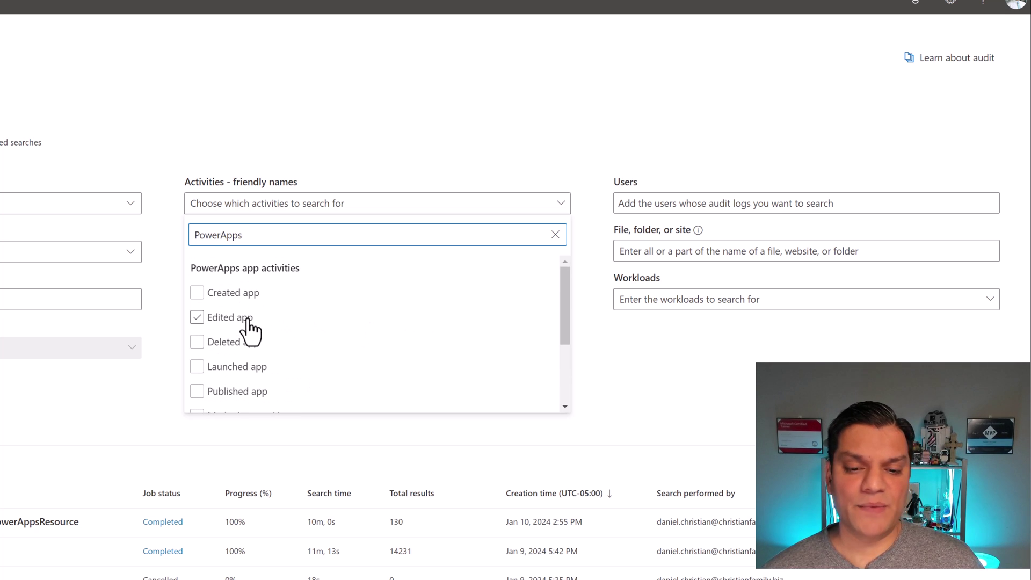
{"action": "left_click", "coordinate": [236, 342]}
{"action": "scroll", "coordinate": [239, 344], "scroll_direction": "down", "scroll_amount": 3}
{"action": "left_click", "coordinate": [243, 323]}
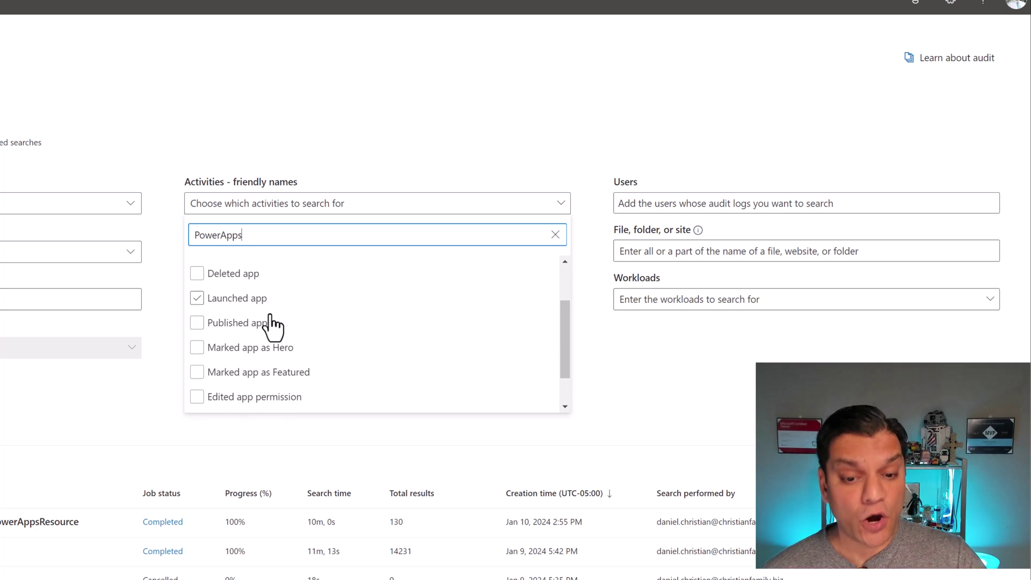
{"action": "scroll", "coordinate": [307, 361], "scroll_direction": "down", "scroll_amount": 1}
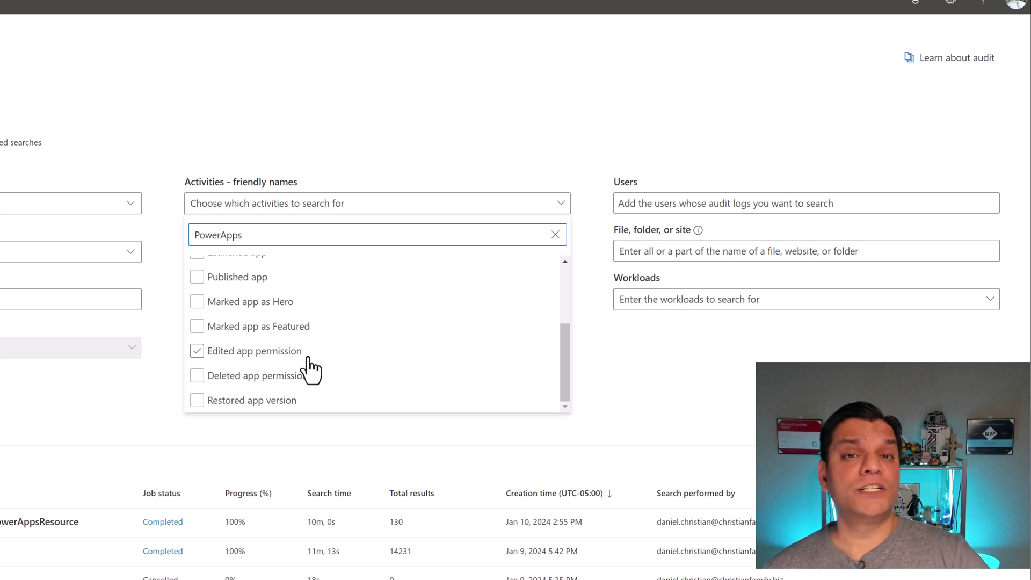
Clear the Edited app permission activity and change the activity search to 'Power Auto'.
{"action": "left_click", "coordinate": [308, 358]}
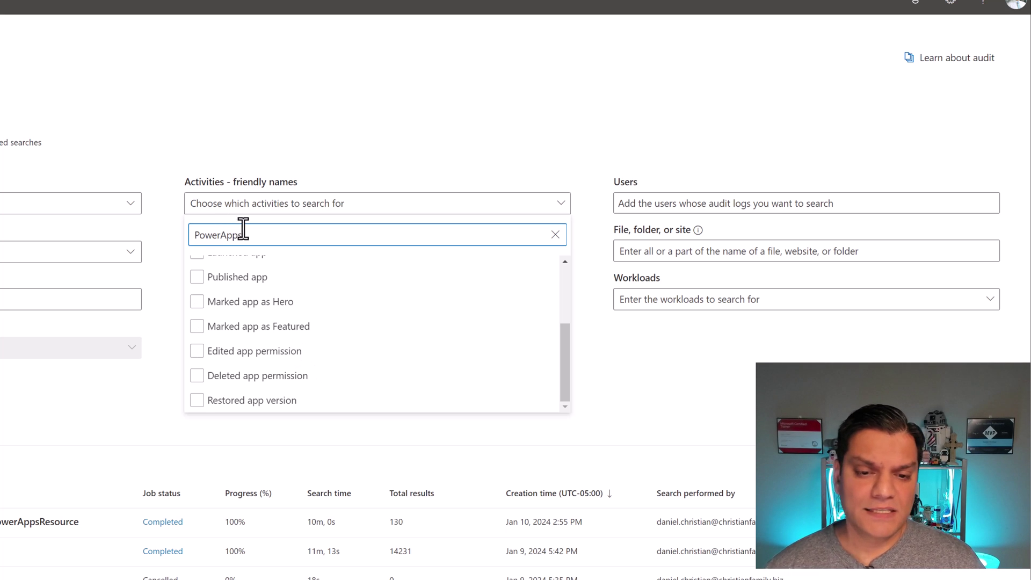
{"action": "key", "text": "BackSpace"}
{"action": "key", "text": "BackSpace"}
{"action": "key", "text": "BackSpace"}
{"action": "key", "text": "BackSpace"}
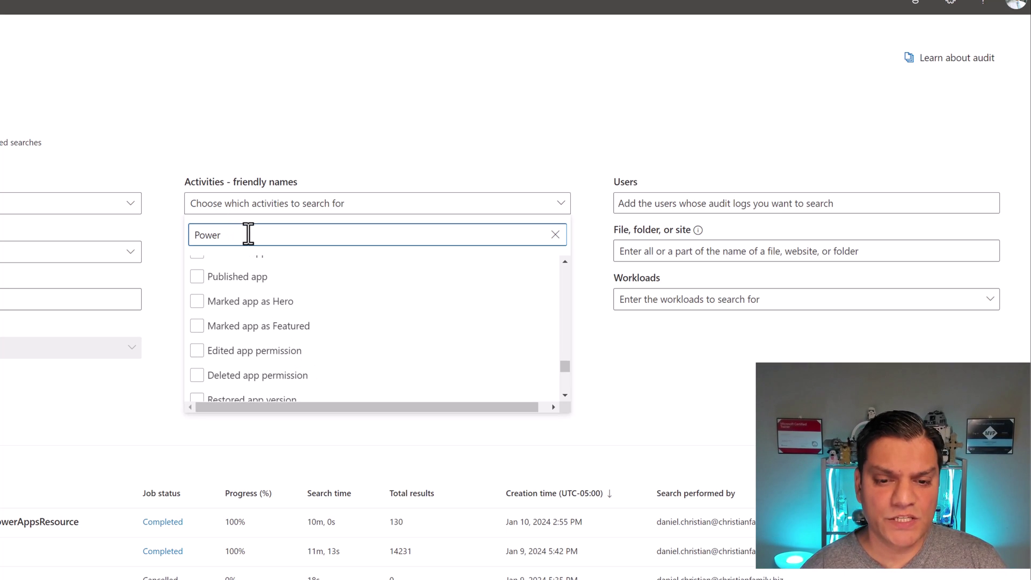
{"action": "type", "text": "Auto"}
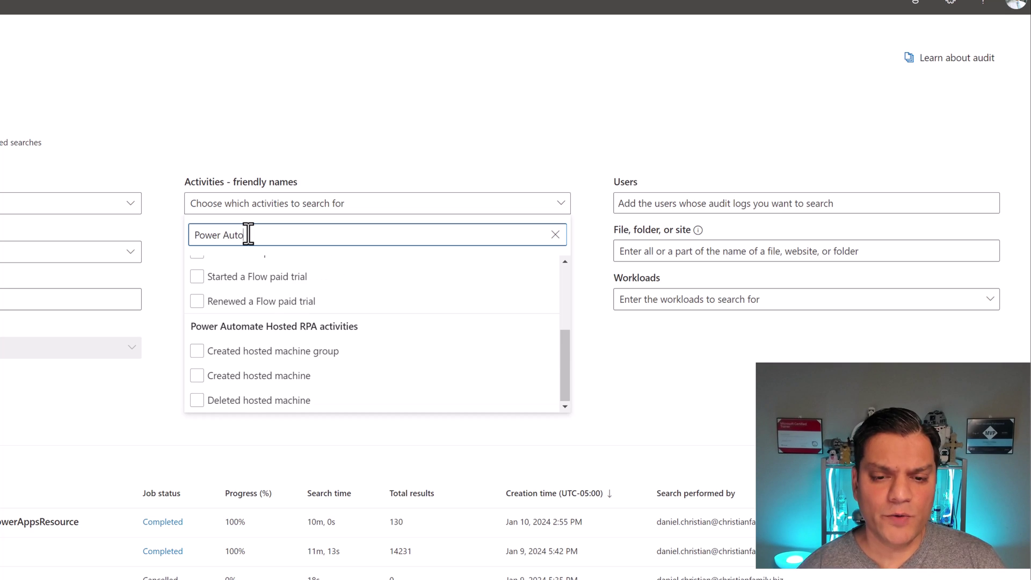
{"action": "scroll", "coordinate": [303, 336], "scroll_direction": "up", "scroll_amount": 5}
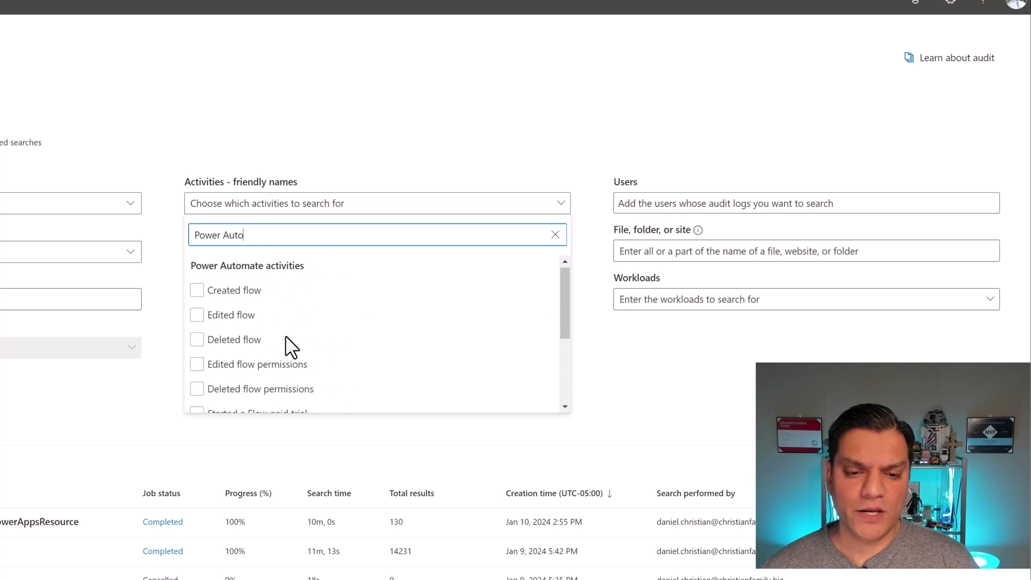
Try the Created flow, Edited flow permissions and Deleted flow permissions activity checkboxes.
{"action": "left_click", "coordinate": [271, 293]}
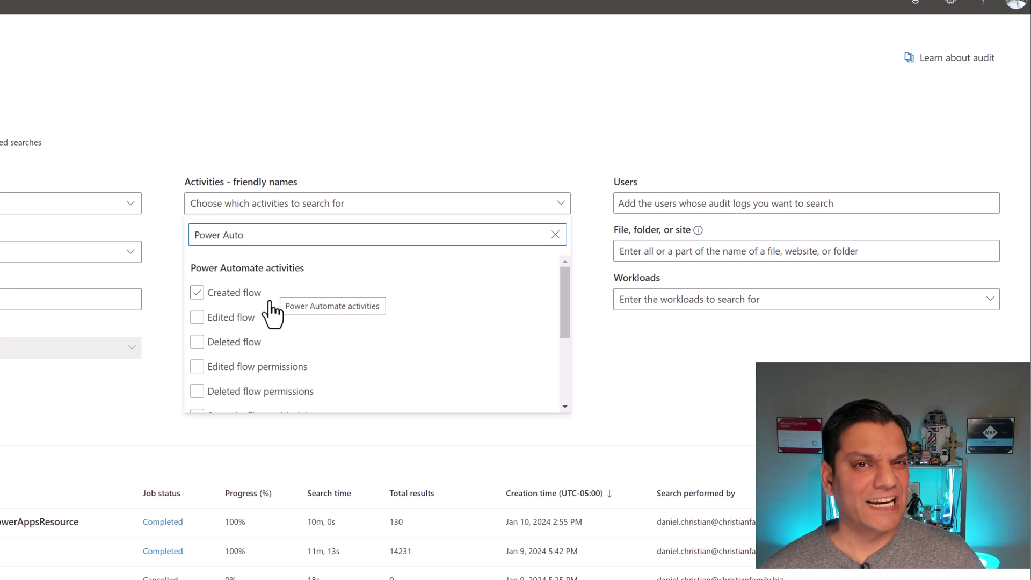
{"action": "left_click", "coordinate": [258, 319]}
{"action": "left_click", "coordinate": [256, 344]}
{"action": "scroll", "coordinate": [283, 356], "scroll_direction": "down", "scroll_amount": 1}
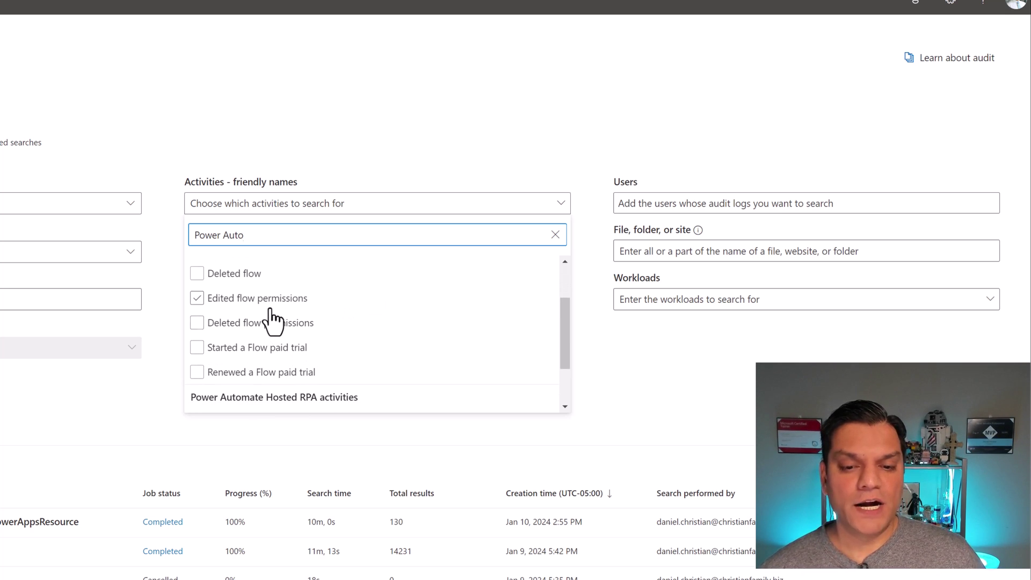
{"action": "left_click", "coordinate": [298, 324]}
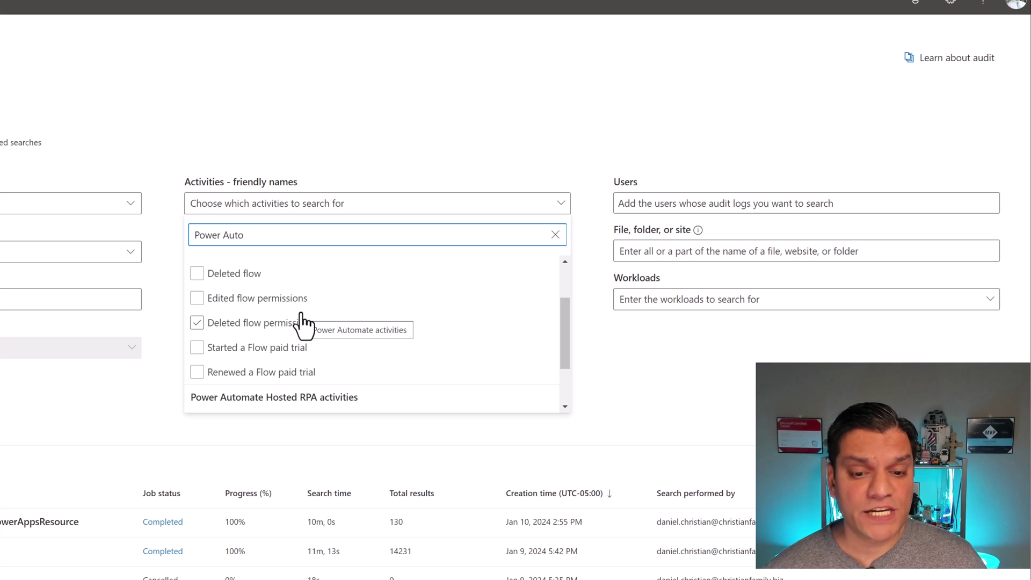
{"action": "scroll", "coordinate": [306, 344], "scroll_direction": "down", "scroll_amount": 1}
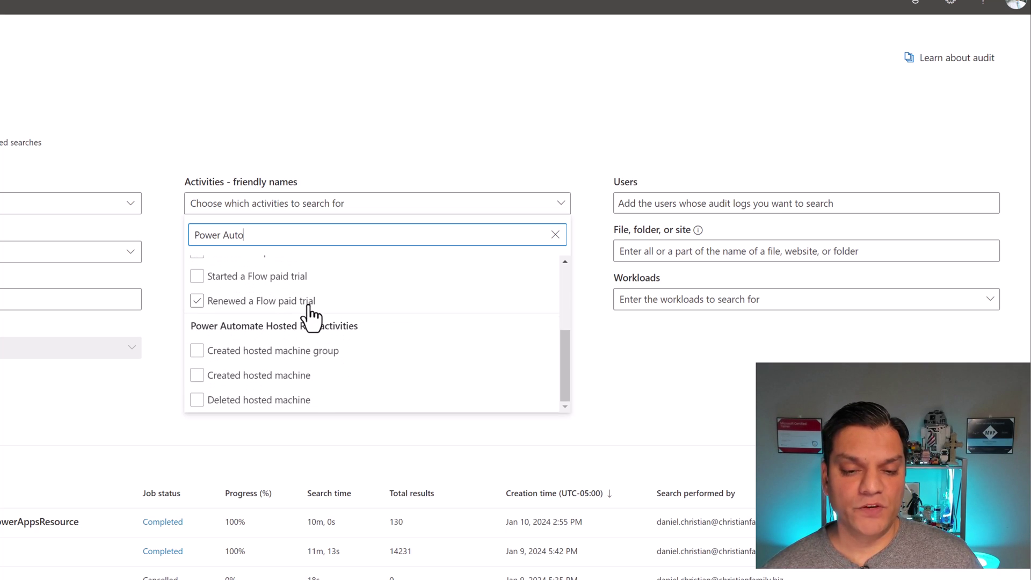
{"action": "scroll", "coordinate": [311, 316], "scroll_direction": "up", "scroll_amount": 2}
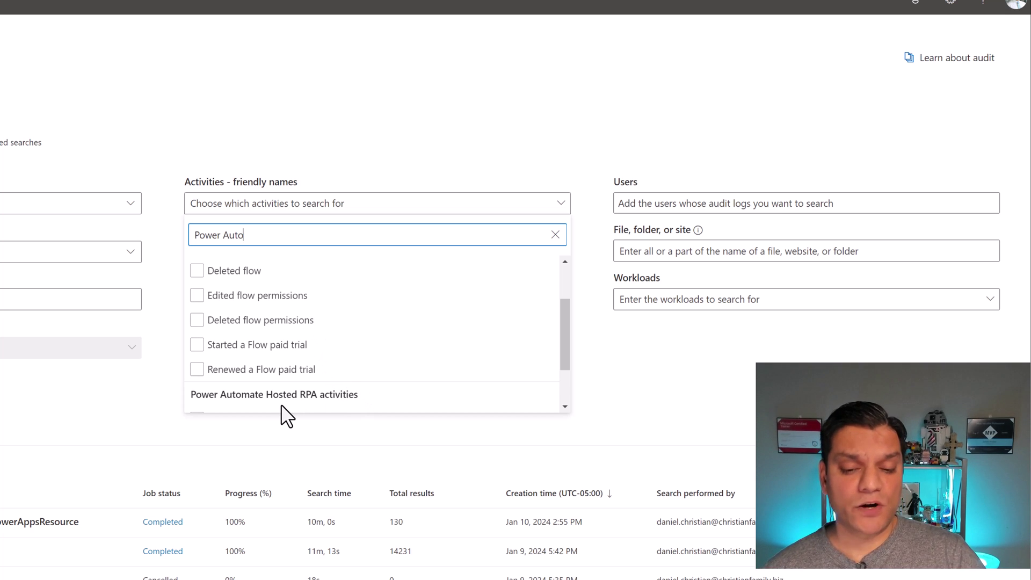
{"action": "scroll", "coordinate": [311, 409], "scroll_direction": "down", "scroll_amount": 1}
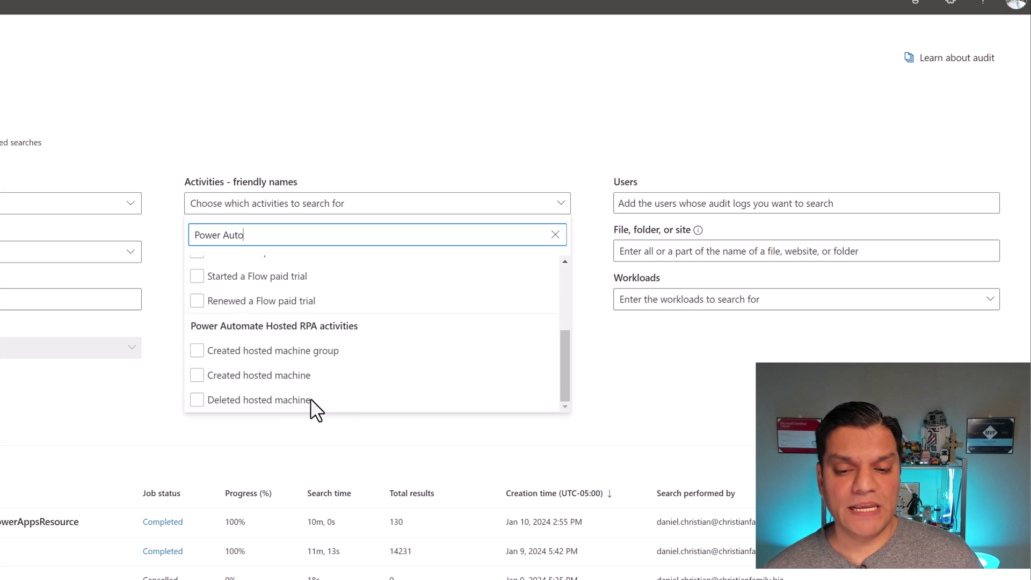
Toggle the Created hosted machine group and Created hosted machine activities off.
{"action": "left_click", "coordinate": [352, 355]}
{"action": "left_click", "coordinate": [285, 376]}
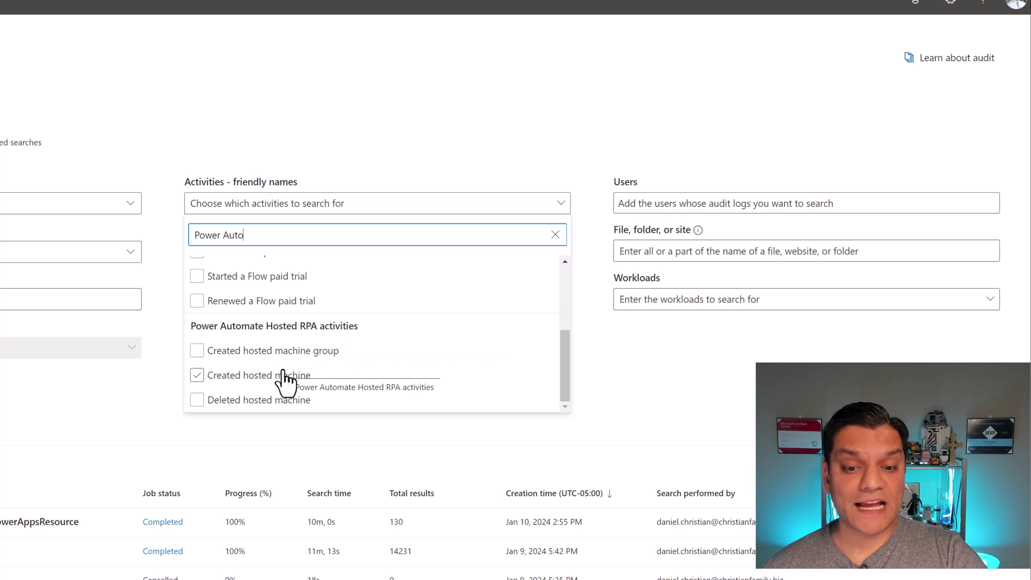
{"action": "left_click", "coordinate": [288, 371]}
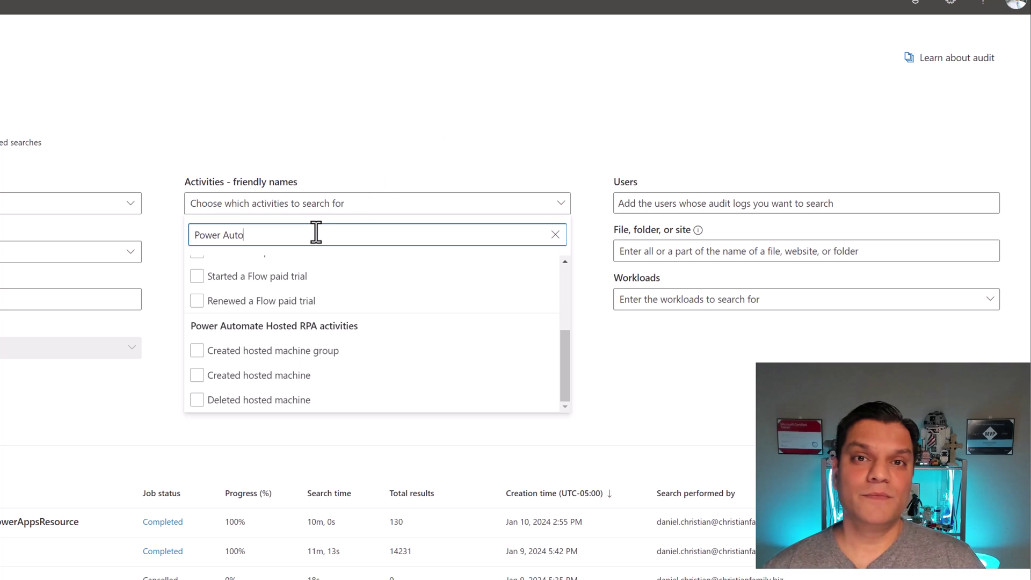
Change the activity search to 'Powerplatform' and tick the API edited connector activity.
{"action": "key", "text": "BackSpace"}
{"action": "key", "text": "BackSpace"}
{"action": "key", "text": "BackSpace"}
{"action": "key", "text": "BackSpace"}
{"action": "key", "text": "BackSpace"}
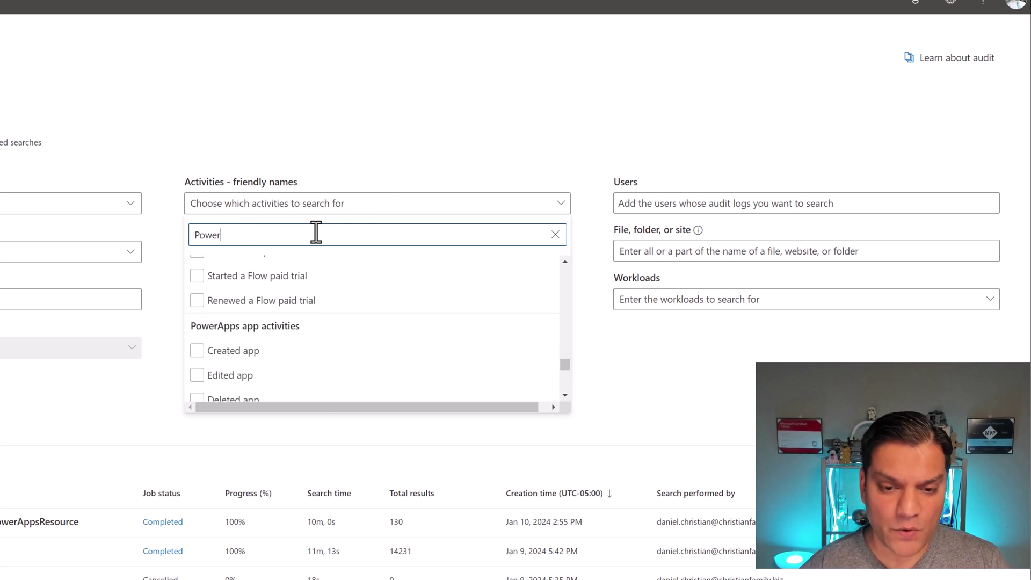
{"action": "type", "text": "platform"}
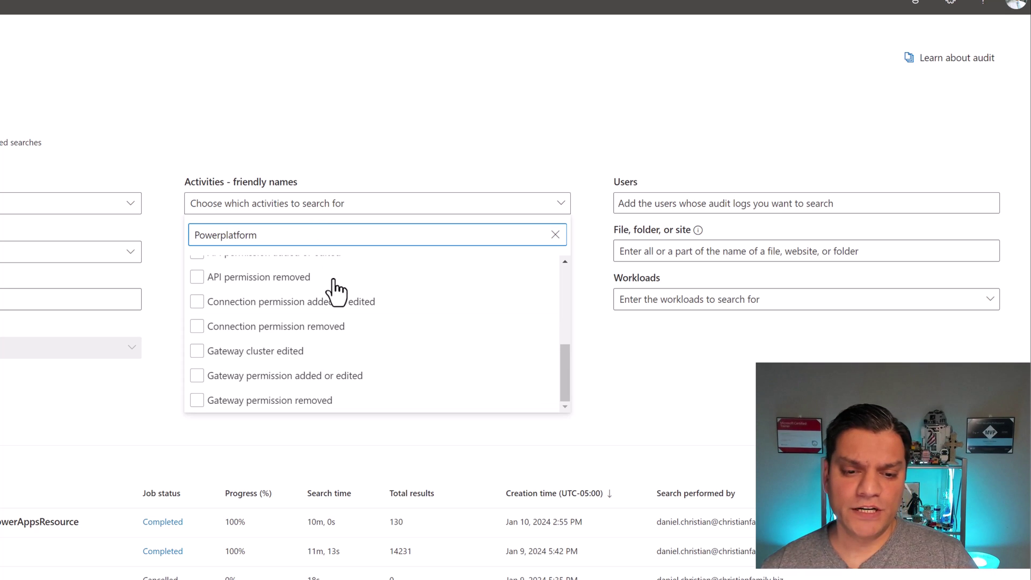
{"action": "scroll", "coordinate": [336, 295], "scroll_direction": "up", "scroll_amount": 8}
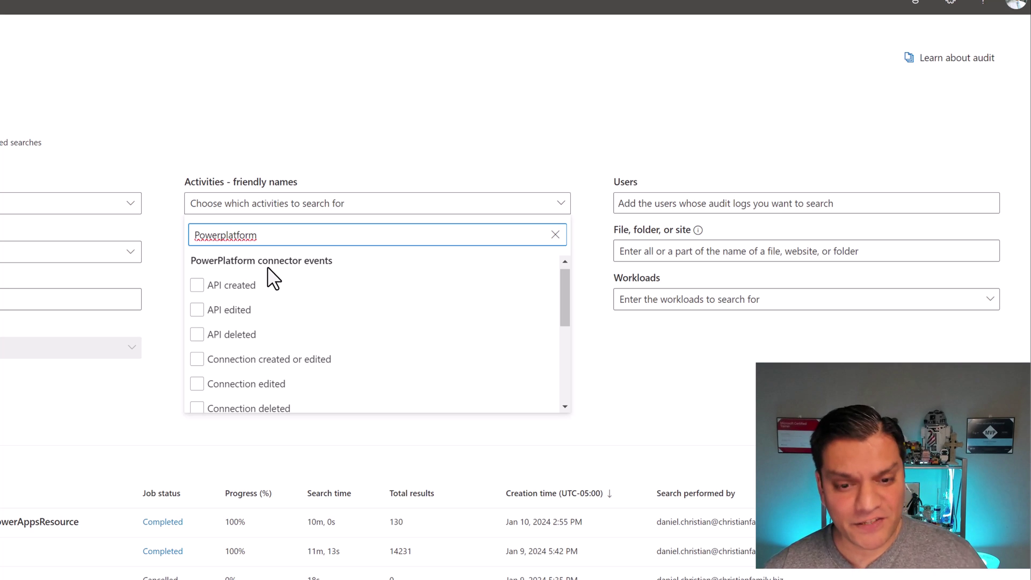
{"action": "left_click", "coordinate": [264, 310]}
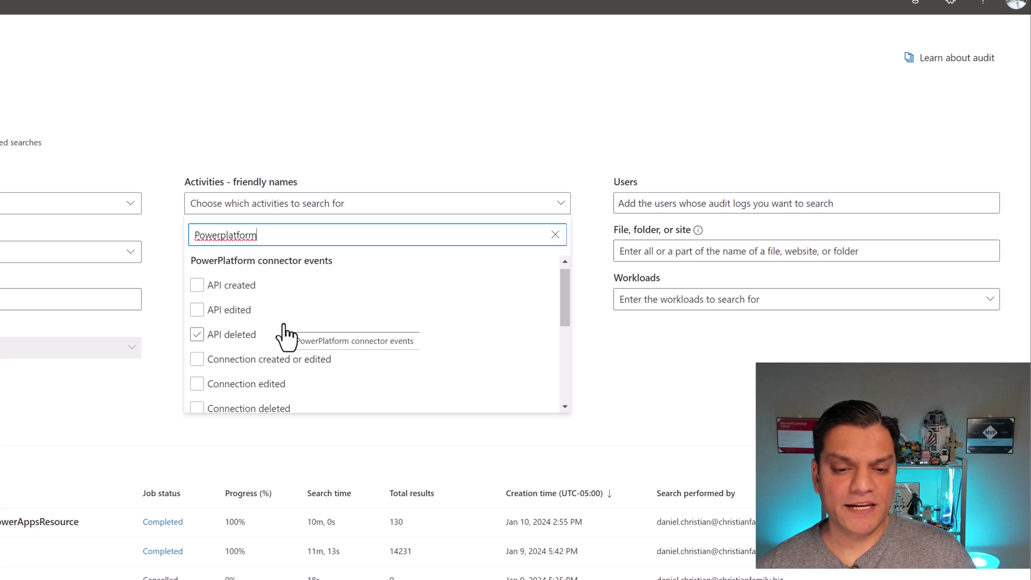
Browse the Power Platform connector activities, ticking then unticking Gateway permission added or edited.
{"action": "scroll", "coordinate": [274, 341], "scroll_direction": "down", "scroll_amount": 1}
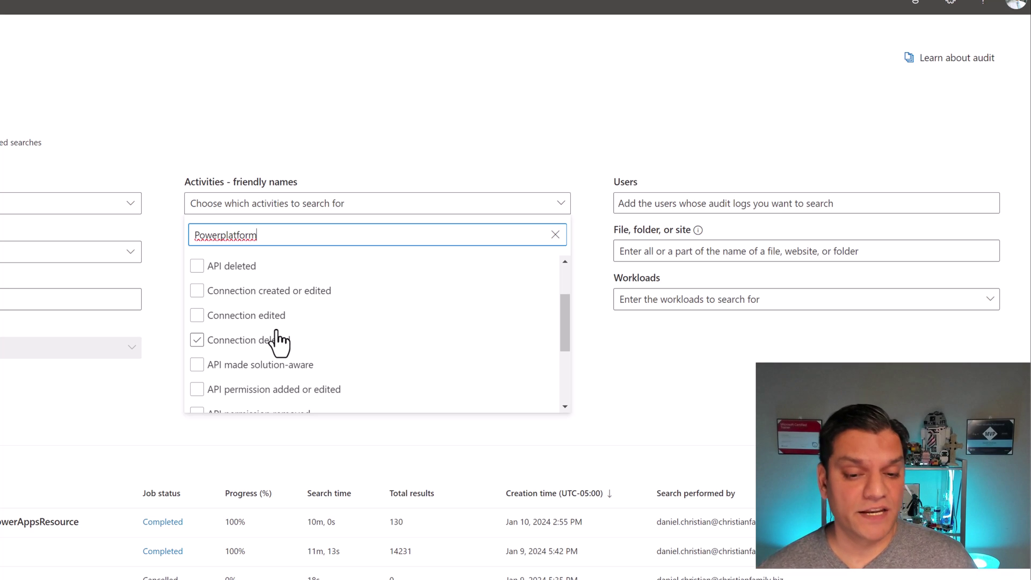
{"action": "scroll", "coordinate": [292, 359], "scroll_direction": "down", "scroll_amount": 1}
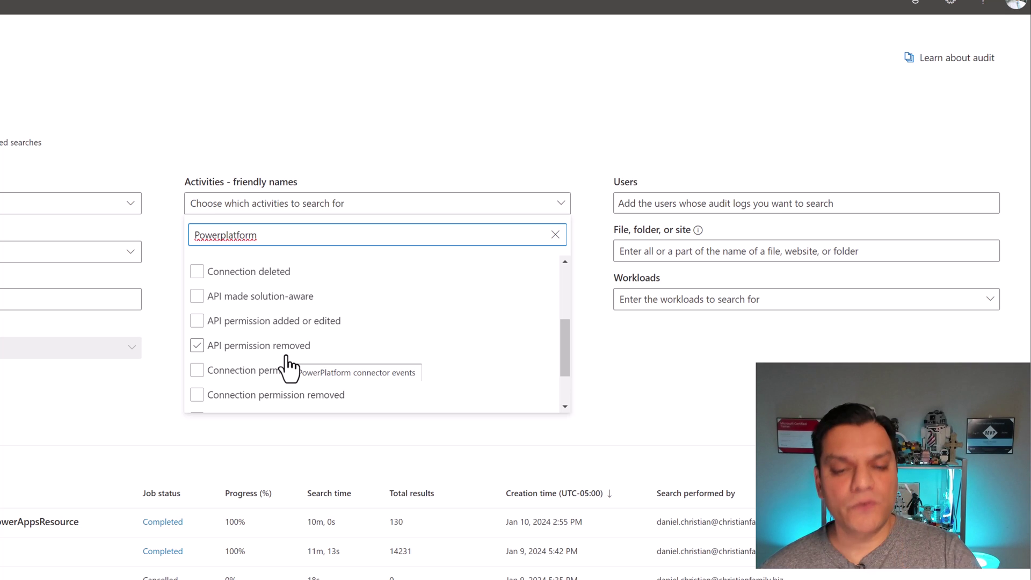
{"action": "scroll", "coordinate": [281, 347], "scroll_direction": "down", "scroll_amount": 1}
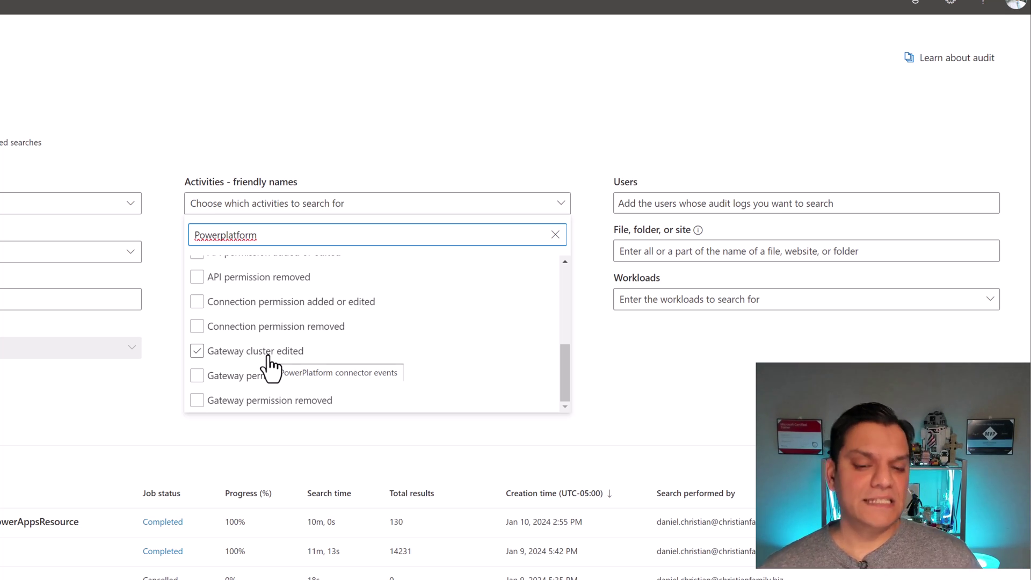
{"action": "scroll", "coordinate": [271, 369], "scroll_direction": "up", "scroll_amount": 5}
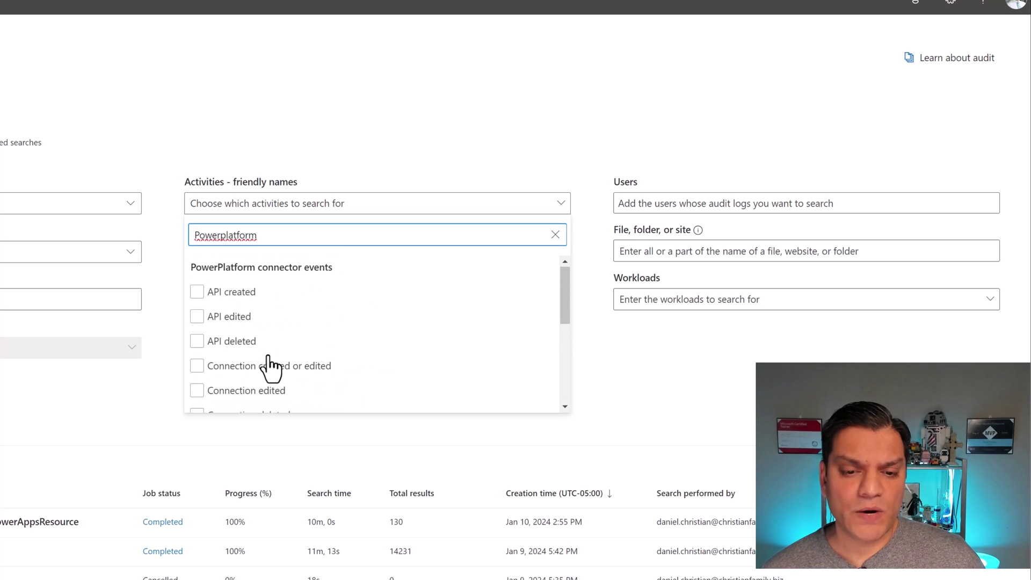
{"action": "scroll", "coordinate": [321, 285], "scroll_direction": "down", "scroll_amount": 5}
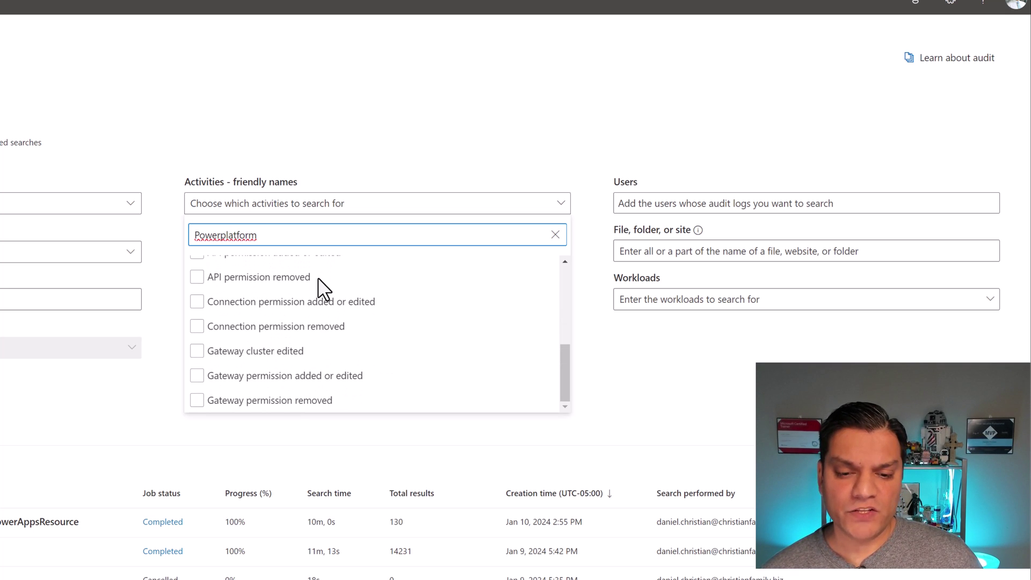
{"action": "left_click", "coordinate": [293, 383]}
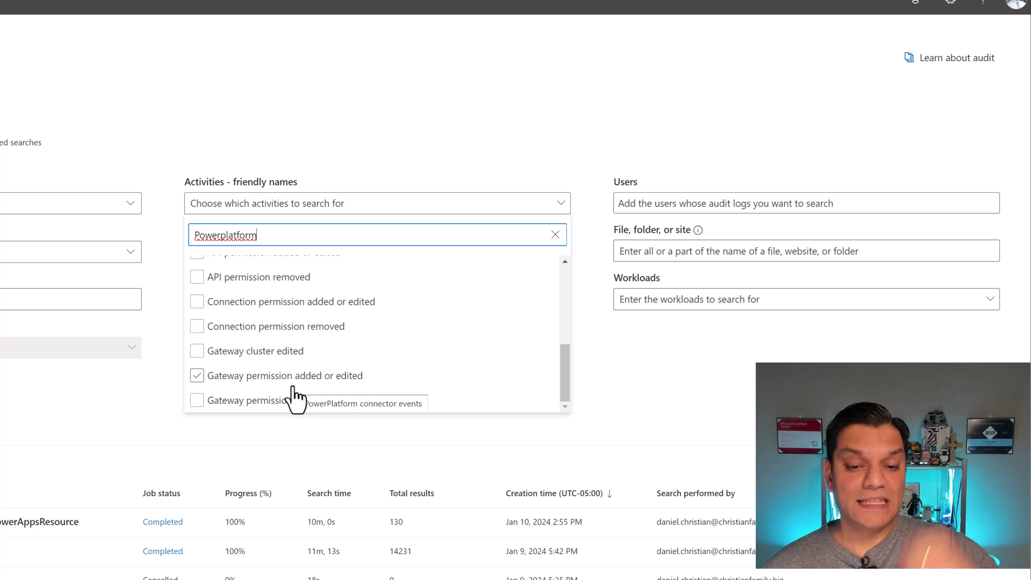
{"action": "left_click", "coordinate": [330, 225]}
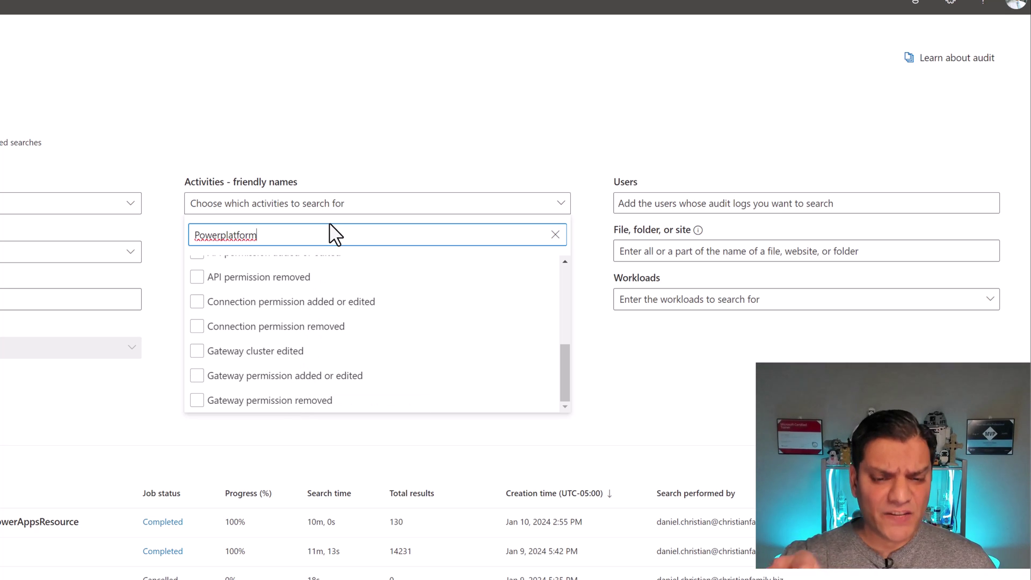
Refine the activity search text to 'Power Platform'.
{"action": "key", "text": "BackSpace"}
{"action": "key", "text": "BackSpace"}
{"action": "key", "text": "BackSpace"}
{"action": "key", "text": "BackSpace"}
{"action": "key", "text": "BackSpace"}
{"action": "key", "text": "BackSpace"}
{"action": "key", "text": "BackSpace"}
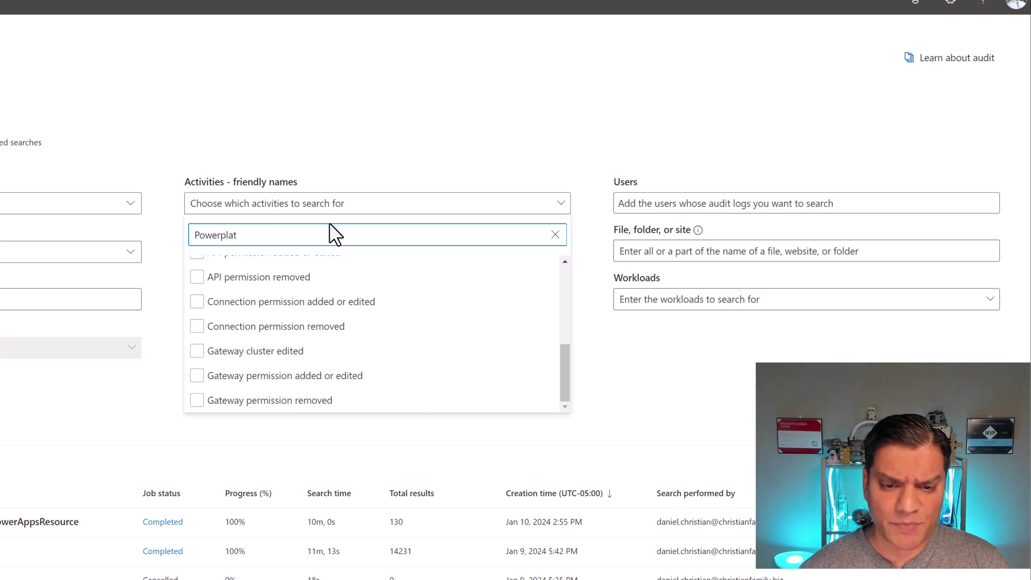
{"action": "key", "text": "BackSpace"}
{"action": "type", "text": "Platform"}
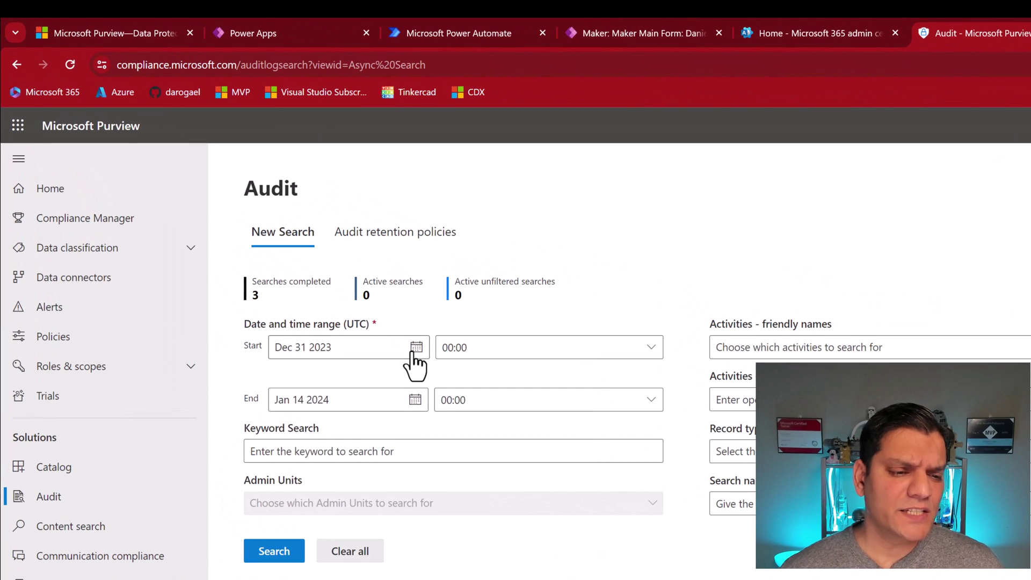
Set the audit search start date to Aug 01 2023.
{"action": "left_click", "coordinate": [263, 222]}
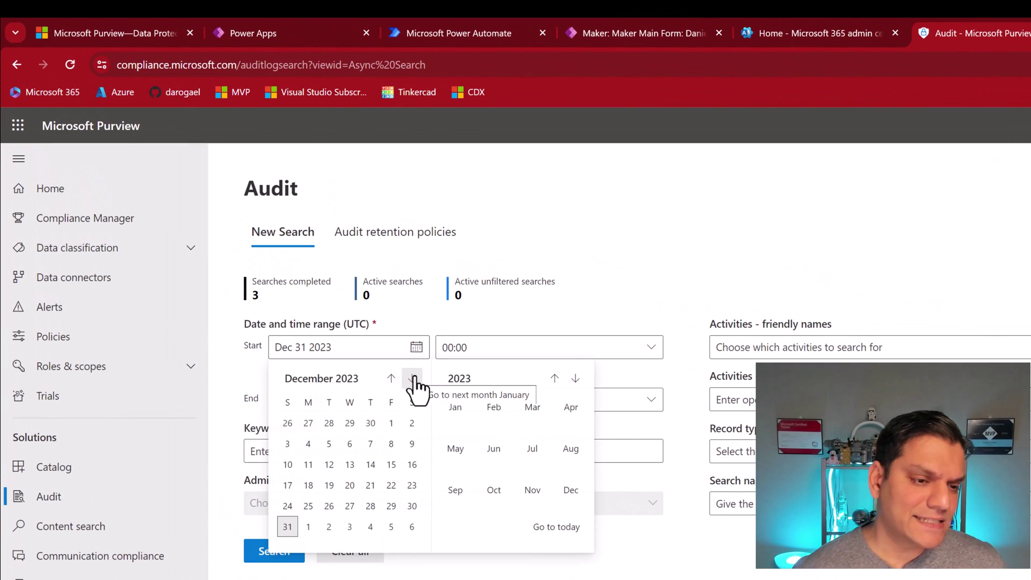
{"action": "left_click", "coordinate": [397, 380]}
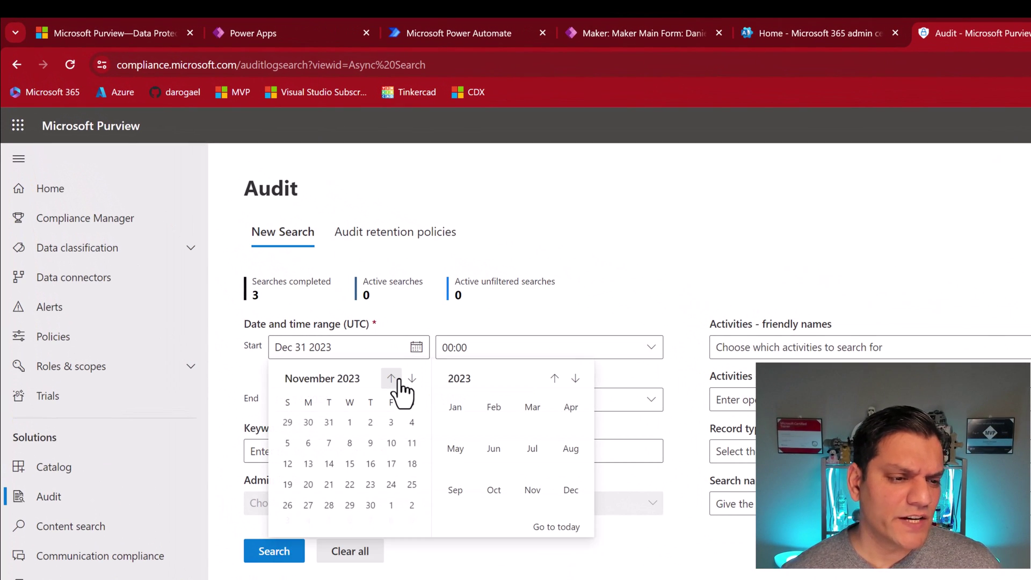
{"action": "left_click", "coordinate": [397, 380]}
{"action": "left_click", "coordinate": [398, 380]}
{"action": "left_click", "coordinate": [398, 380]}
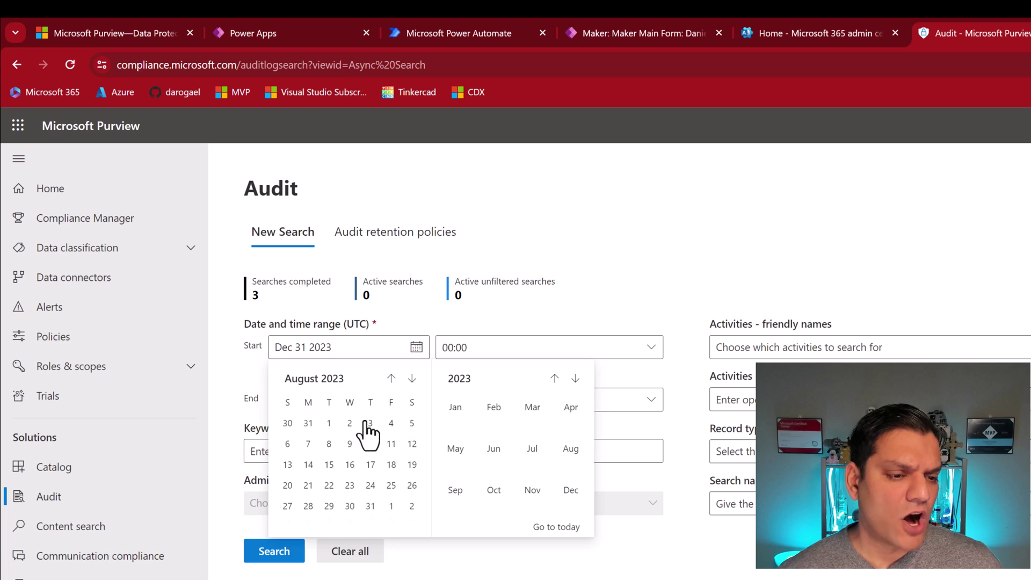
{"action": "left_click", "coordinate": [329, 424]}
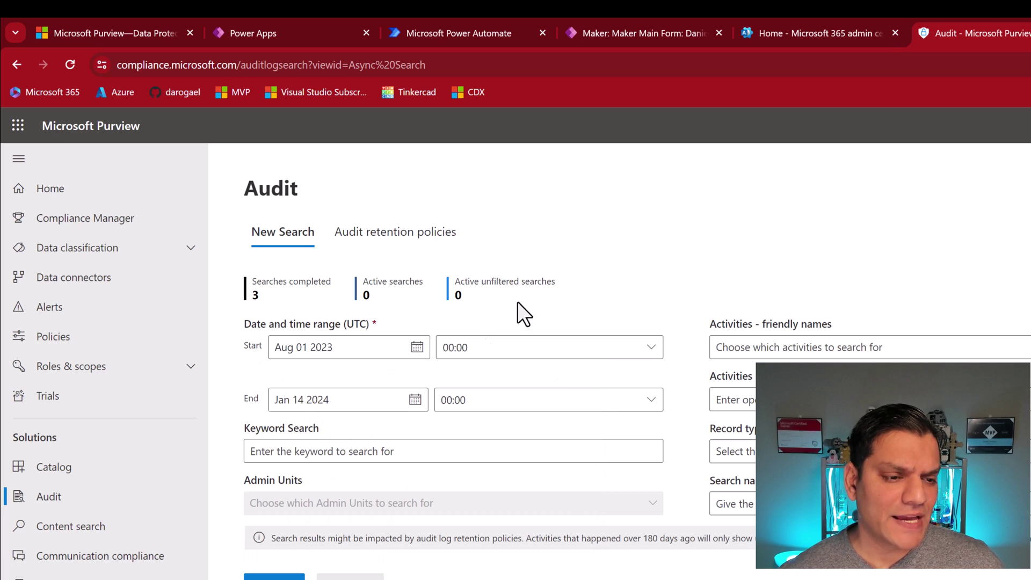
Set the audit search end date to Nov 30 2023.
{"action": "left_click", "coordinate": [416, 404]}
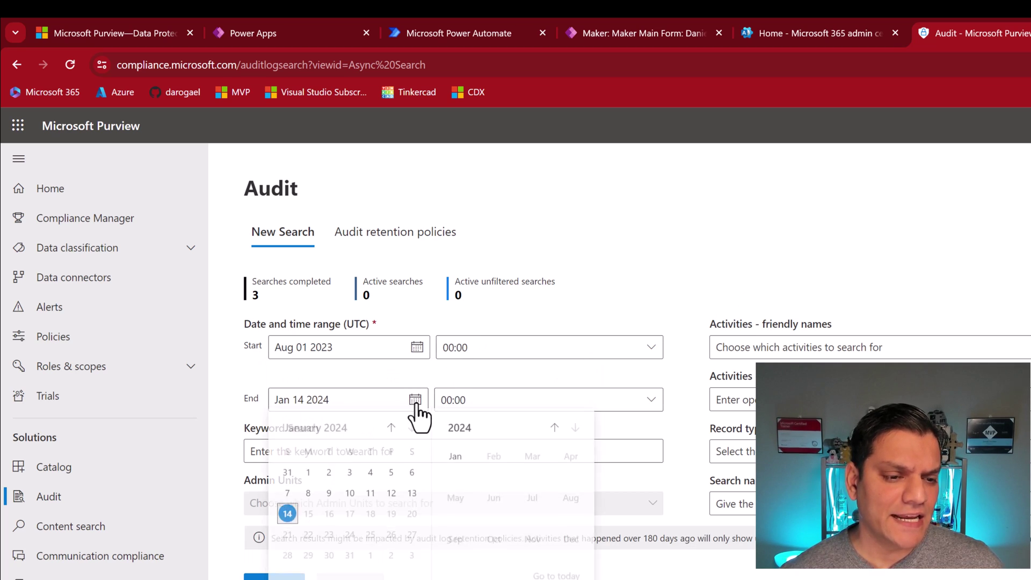
{"action": "left_click", "coordinate": [386, 442]}
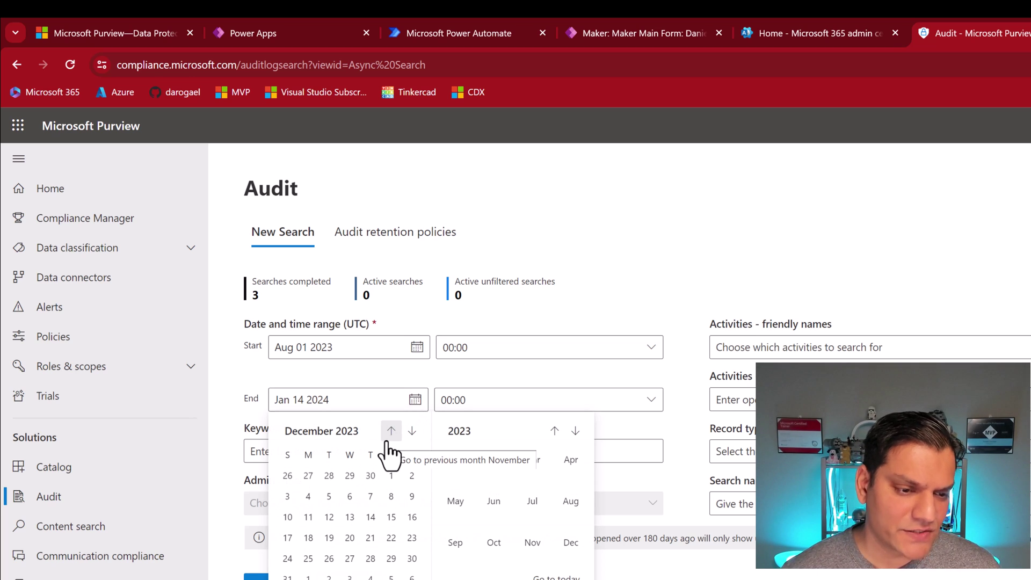
{"action": "left_click", "coordinate": [386, 442]}
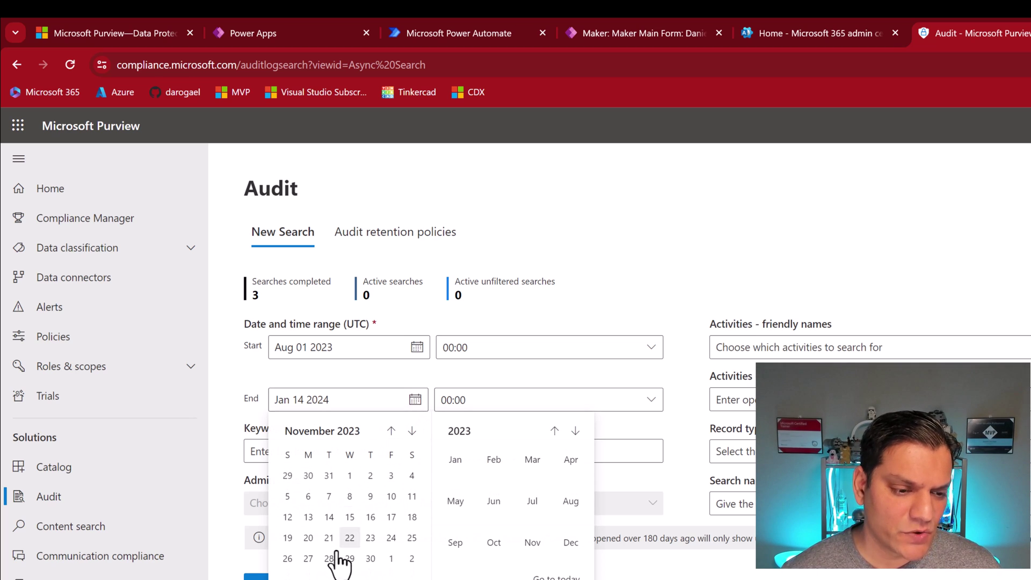
{"action": "left_click", "coordinate": [371, 558]}
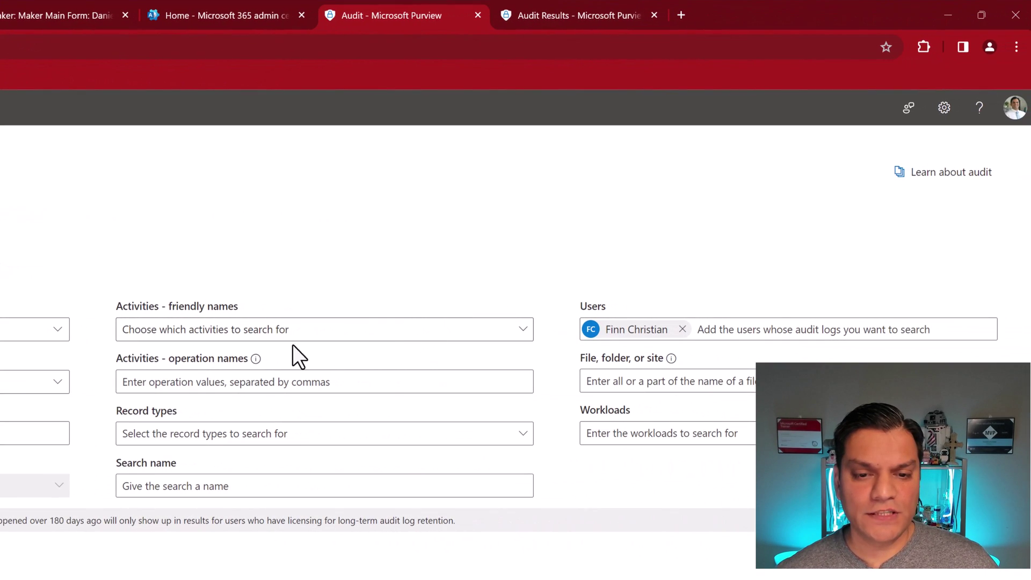
Search activities for 'powerapps' and select Created app, Edited app and Deleted app.
{"action": "left_click", "coordinate": [233, 331]}
{"action": "type", "text": "powerapps"}
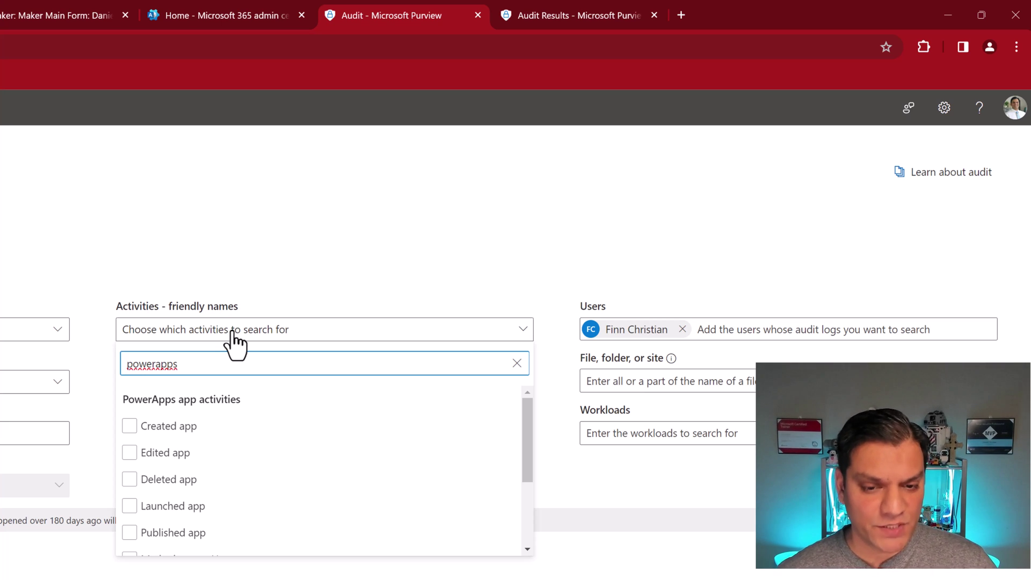
{"action": "left_click", "coordinate": [196, 433]}
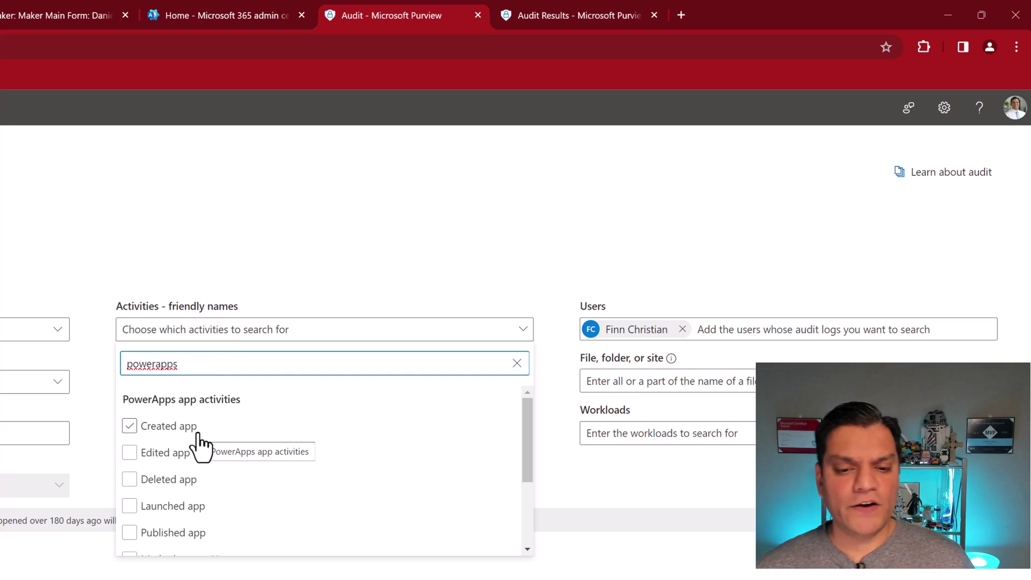
{"action": "left_click", "coordinate": [166, 455]}
{"action": "left_click", "coordinate": [142, 483]}
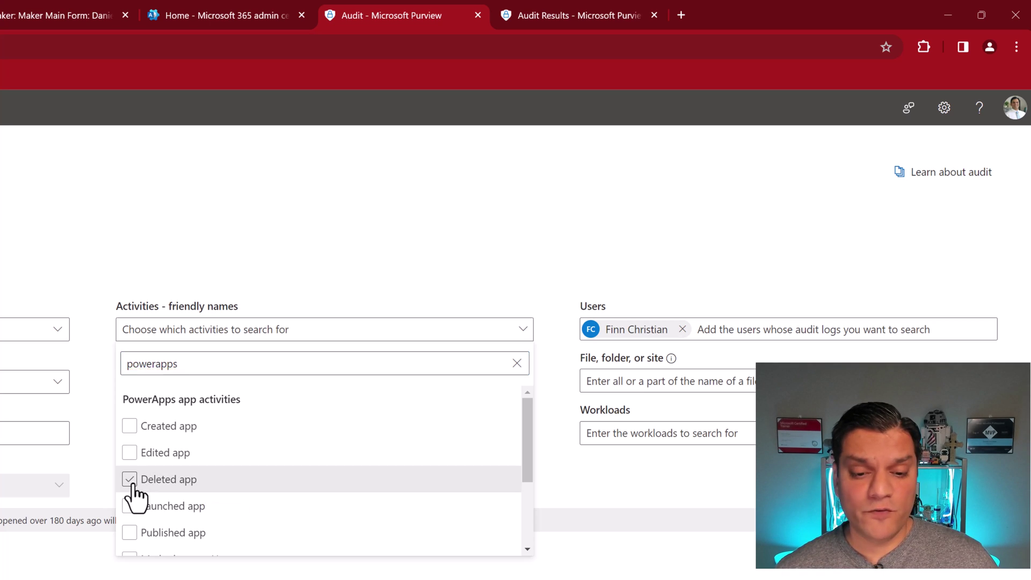
{"action": "left_click", "coordinate": [130, 480]}
{"action": "left_click", "coordinate": [131, 455]}
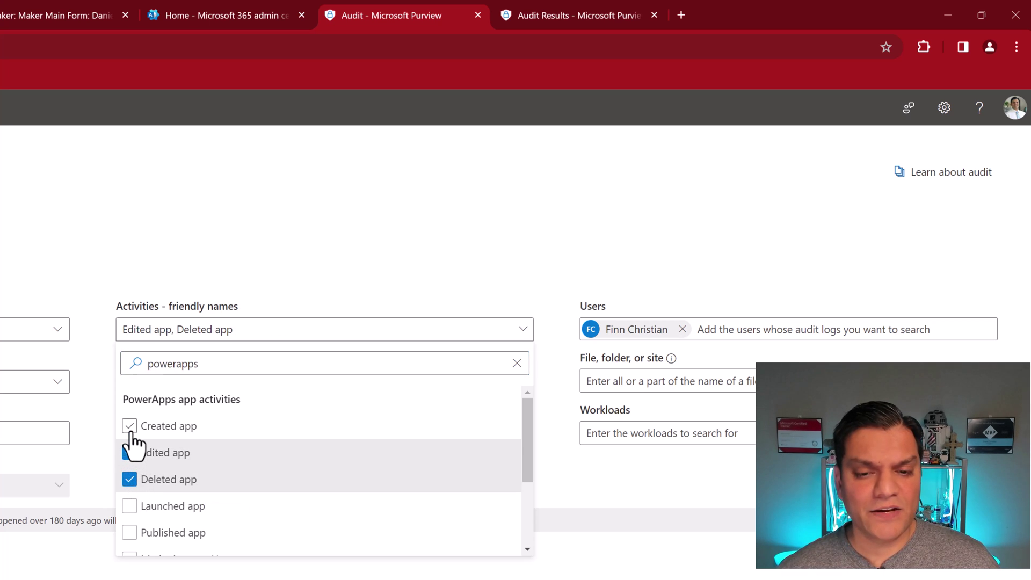
{"action": "left_click", "coordinate": [130, 428]}
{"action": "left_click", "coordinate": [349, 272]}
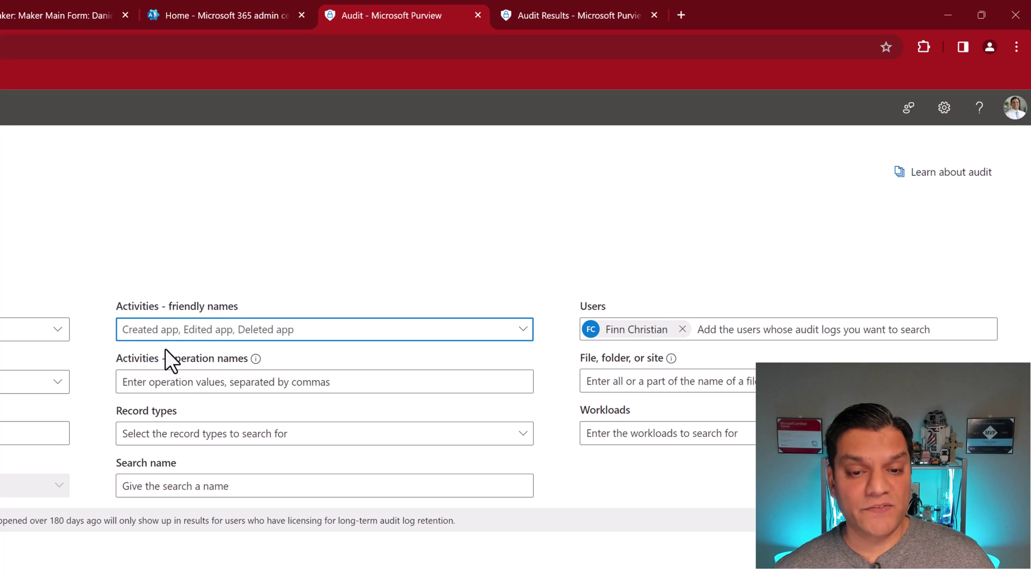
{"action": "left_click", "coordinate": [187, 385]}
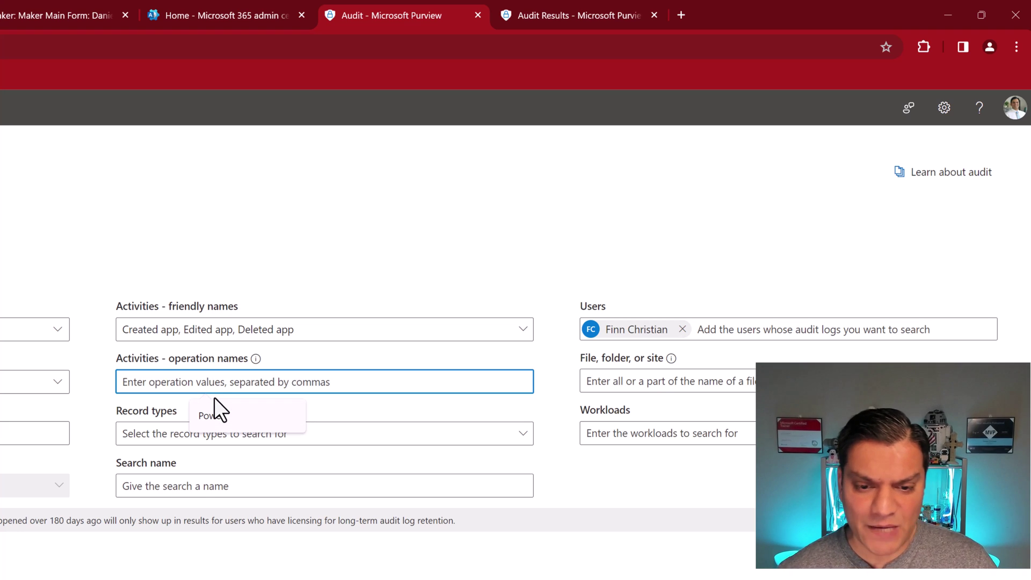
Enter 'Powers' as operation name and select PowerAppsApp, PowerAppsPlan and PowerAppsResource record types.
{"action": "left_click", "coordinate": [214, 415]}
{"action": "type", "text": "s"}
{"action": "left_click", "coordinate": [193, 436]}
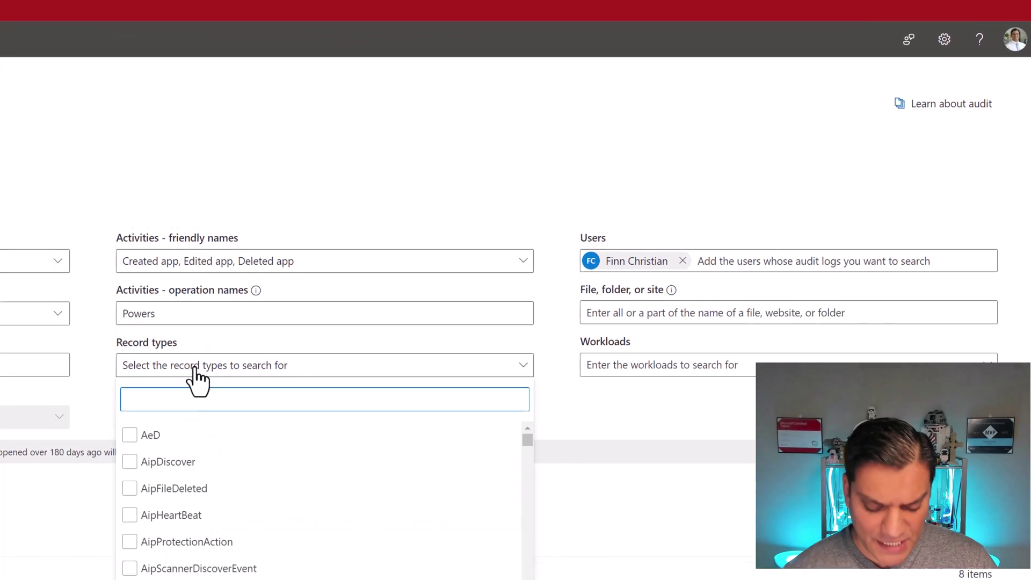
{"action": "type", "text": "powerapps"}
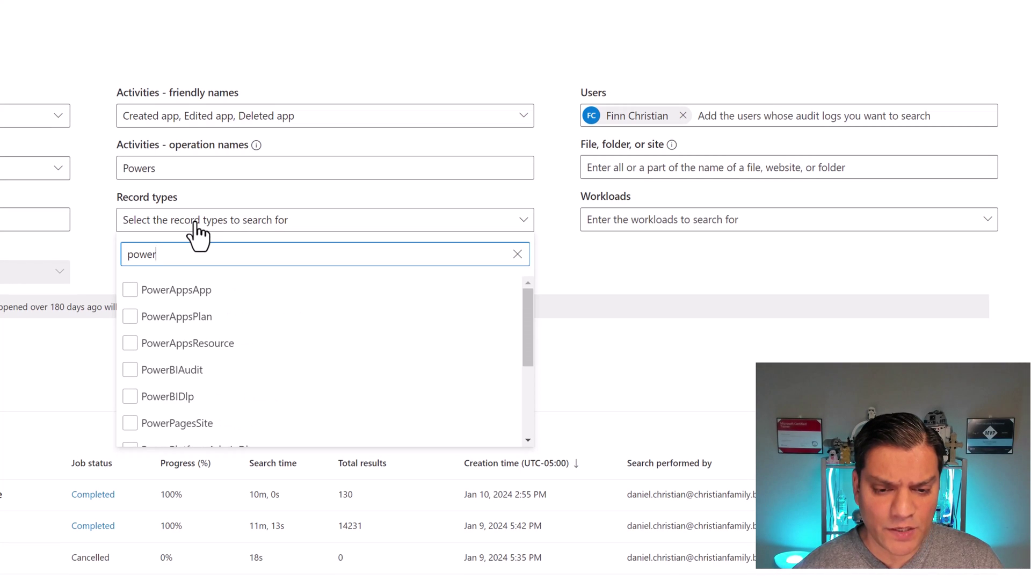
{"action": "left_click", "coordinate": [131, 300]}
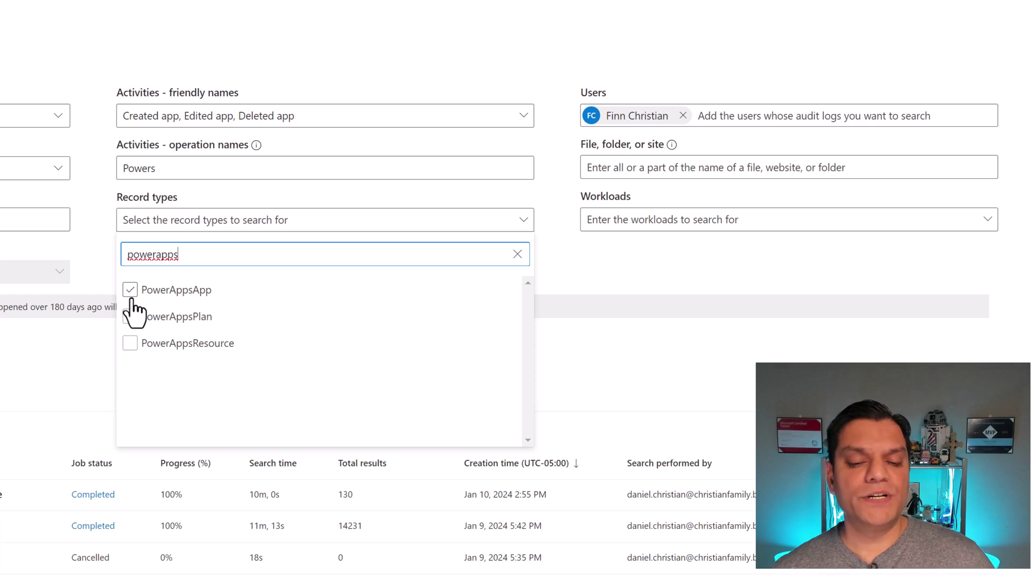
{"action": "left_click", "coordinate": [131, 299]}
{"action": "left_click", "coordinate": [132, 317]}
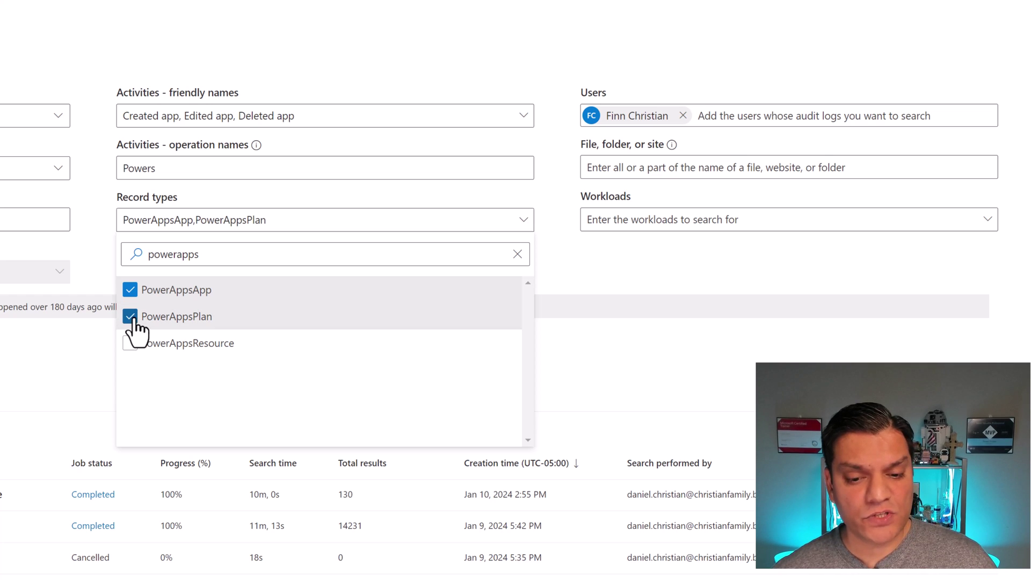
{"action": "left_click", "coordinate": [131, 344]}
{"action": "left_click", "coordinate": [401, 31]}
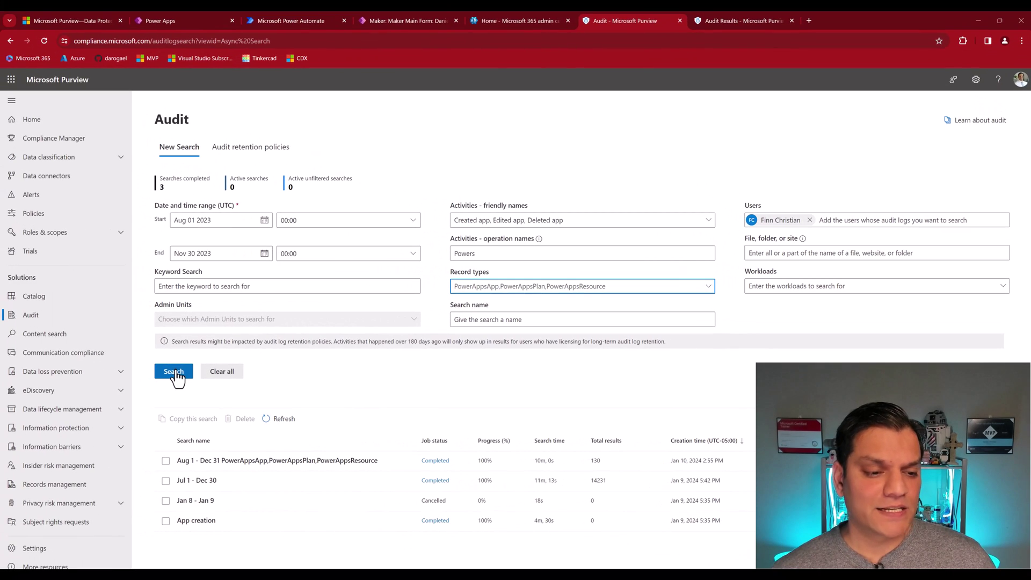
Submit the Aug 1 – Nov 30 search for createpowerapp, updatepowerapp and deletepowerapp operations.
{"action": "left_click", "coordinate": [175, 372]}
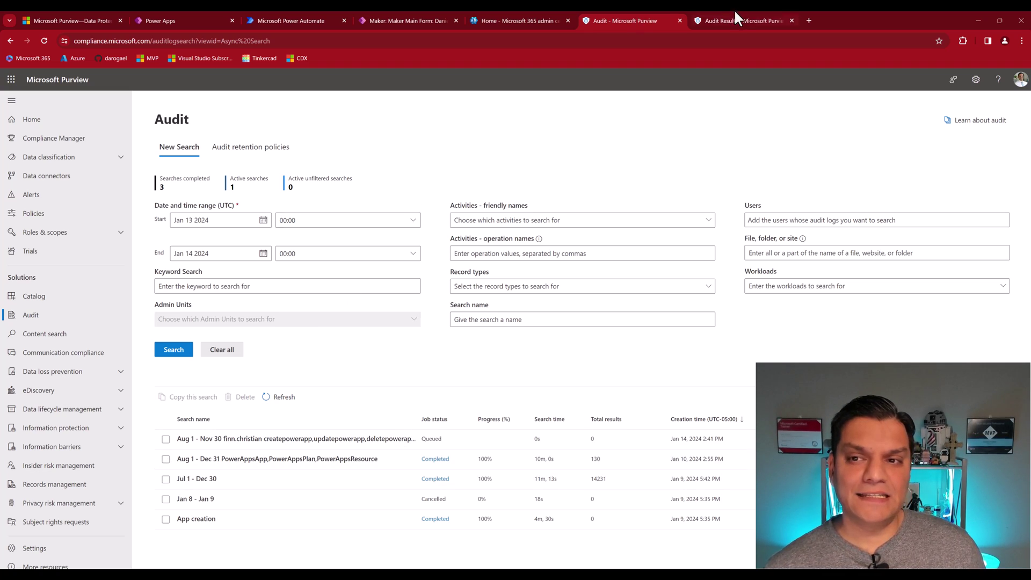
Open the Audit Results tab and scroll through the PowerApps result rows.
{"action": "left_click", "coordinate": [758, 19]}
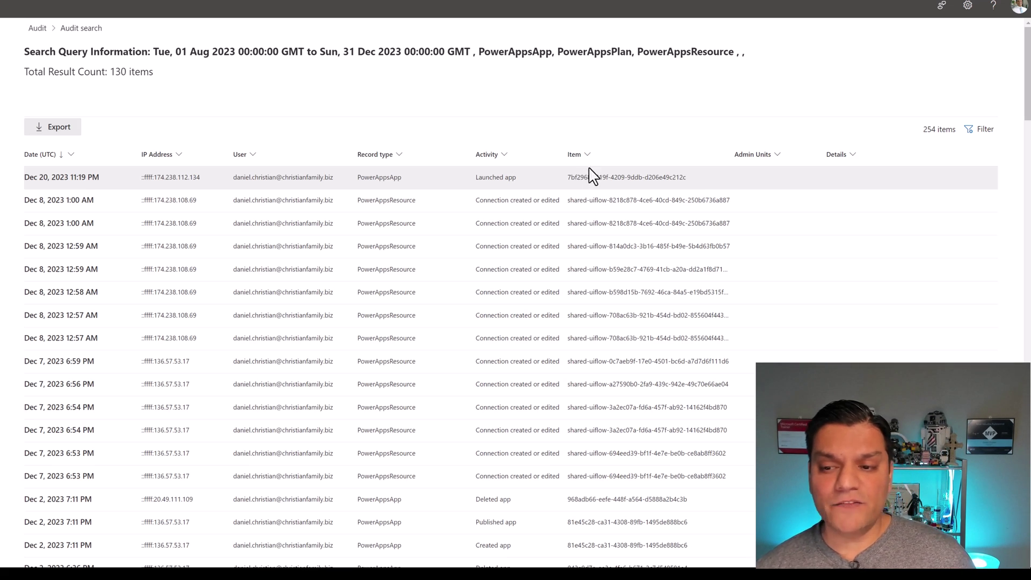
{"action": "scroll", "coordinate": [419, 280], "scroll_direction": "down", "scroll_amount": 2}
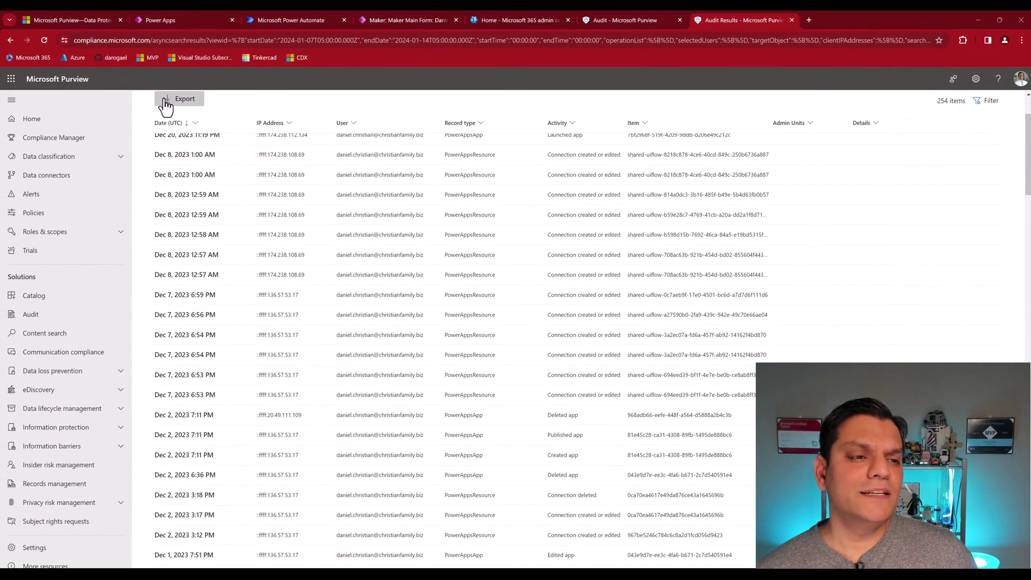
Export the 130 PowerApps audit results and acknowledge the export-in-progress notice.
{"action": "left_click", "coordinate": [166, 106]}
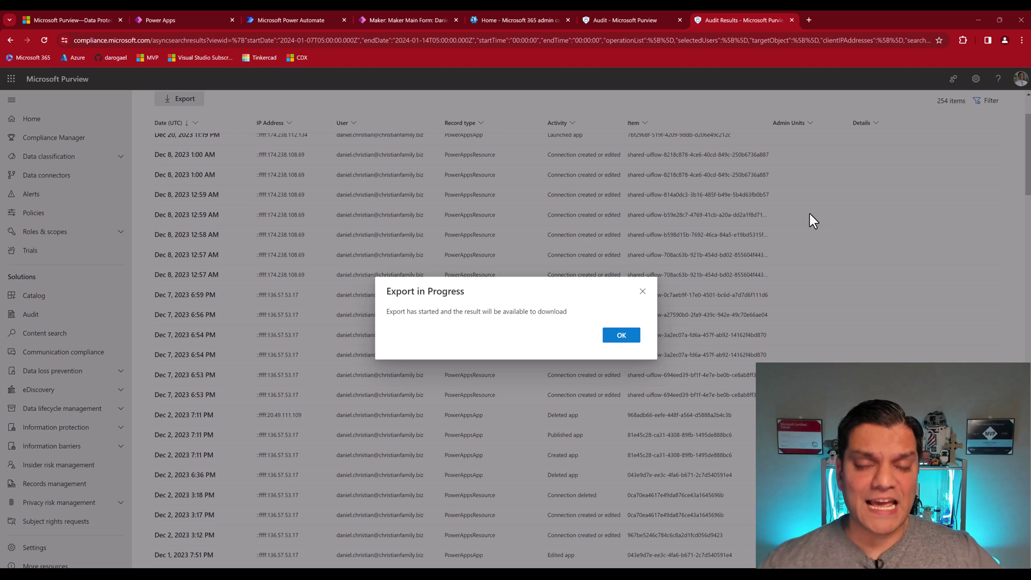
{"action": "left_click", "coordinate": [765, 335]}
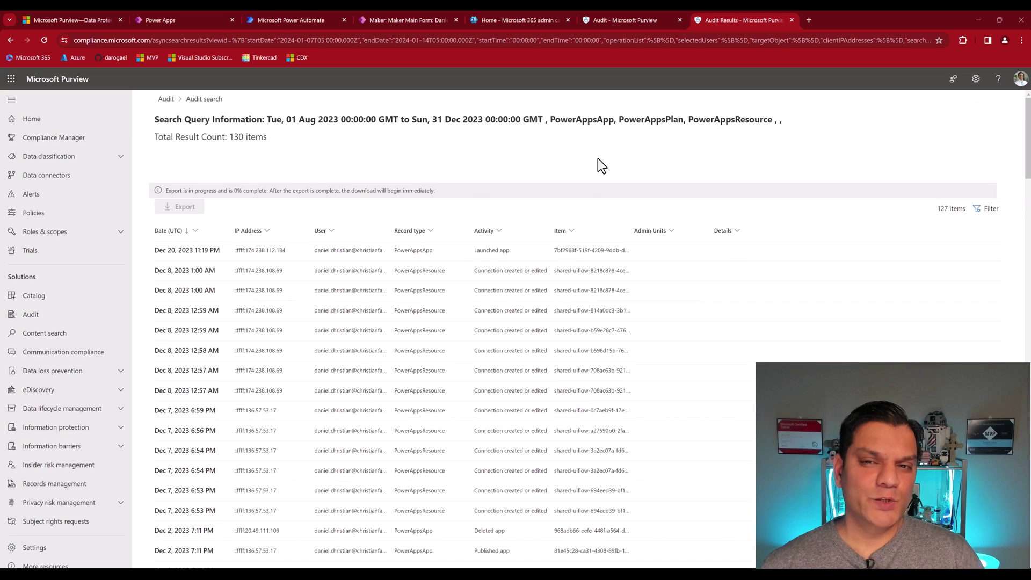
On the new audit search, search activities for 'Copilot' and select Interacted with Copilot.
{"action": "left_click", "coordinate": [614, 15]}
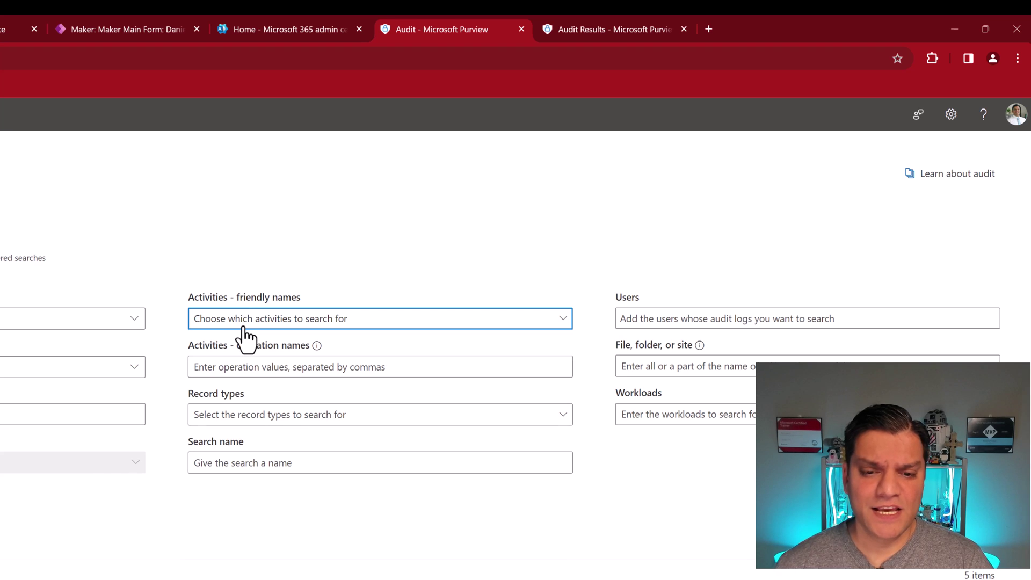
{"action": "left_click", "coordinate": [242, 328]}
{"action": "left_click", "coordinate": [243, 328]}
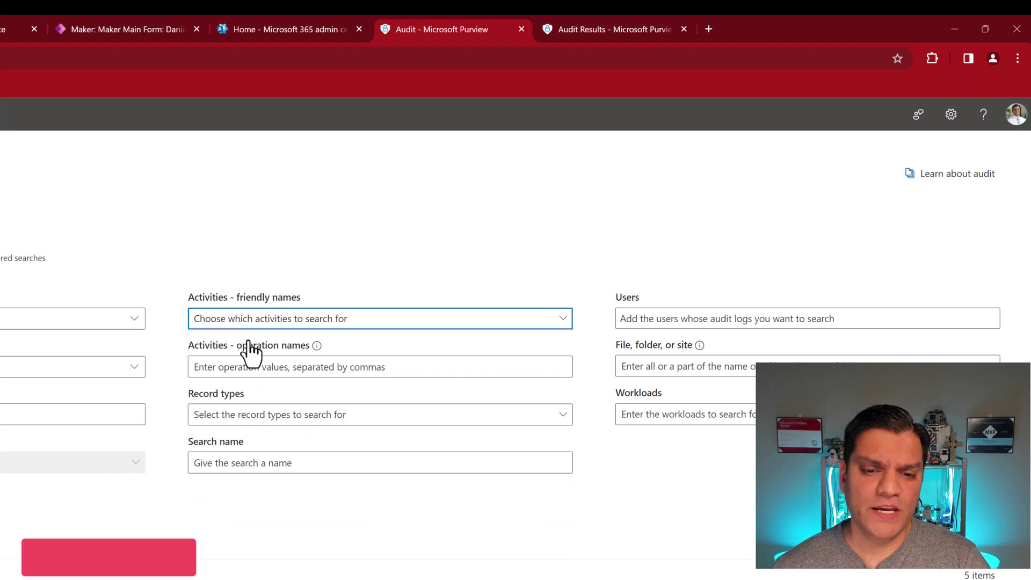
{"action": "left_click", "coordinate": [249, 325]}
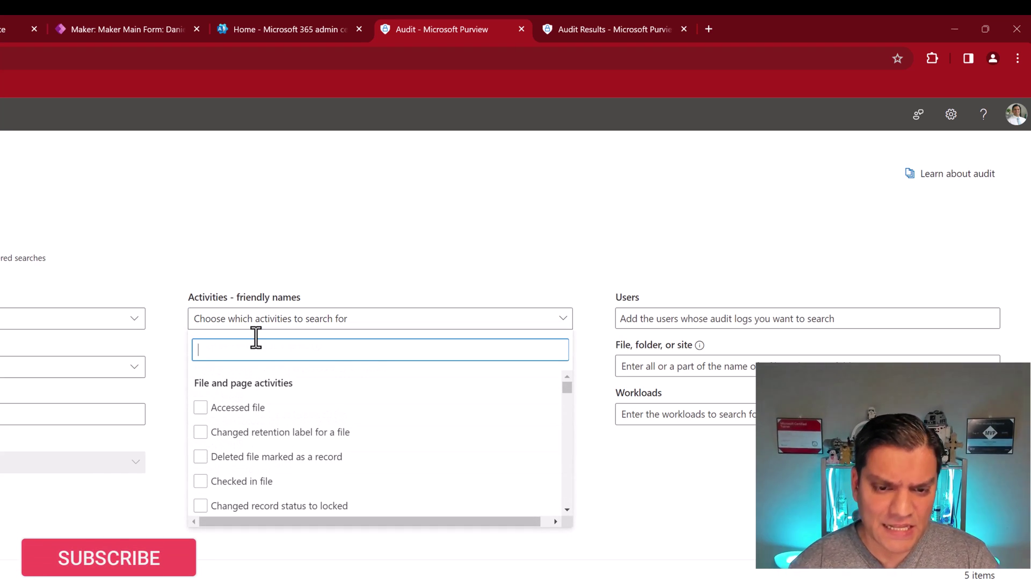
{"action": "type", "text": "Copl"}
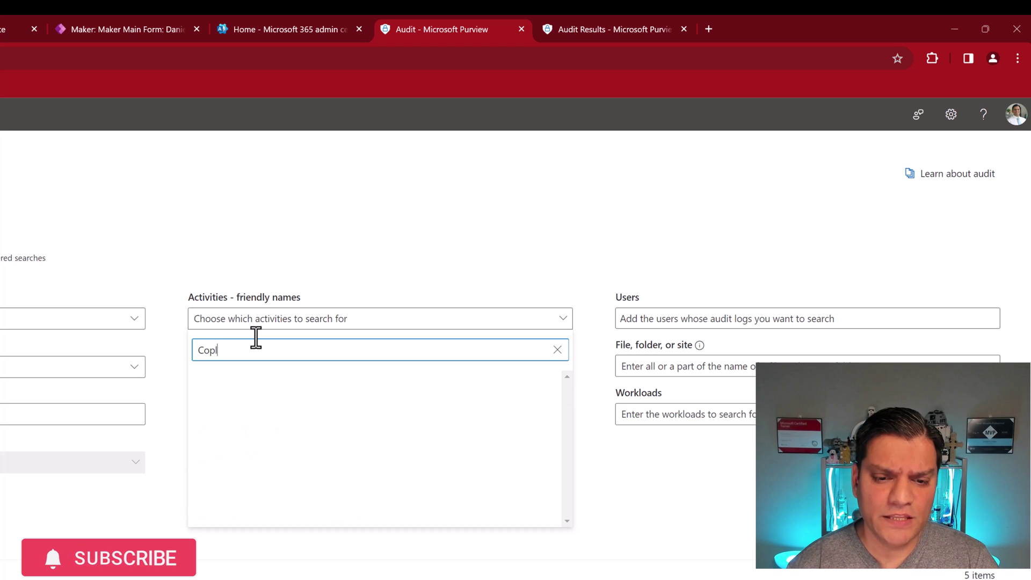
{"action": "key", "text": "BackSpace"}
{"action": "type", "text": "ilot"}
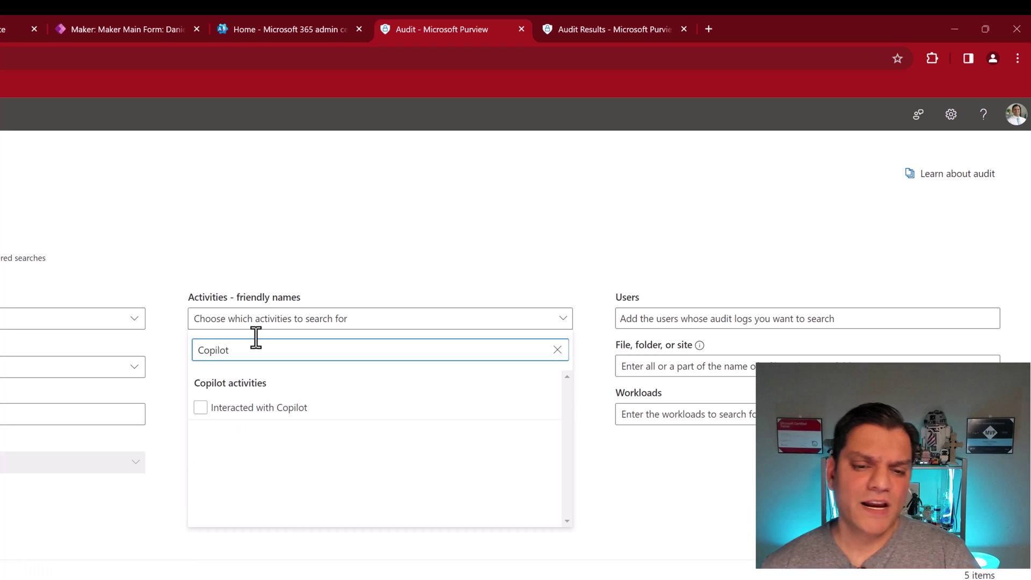
{"action": "left_click", "coordinate": [238, 413]}
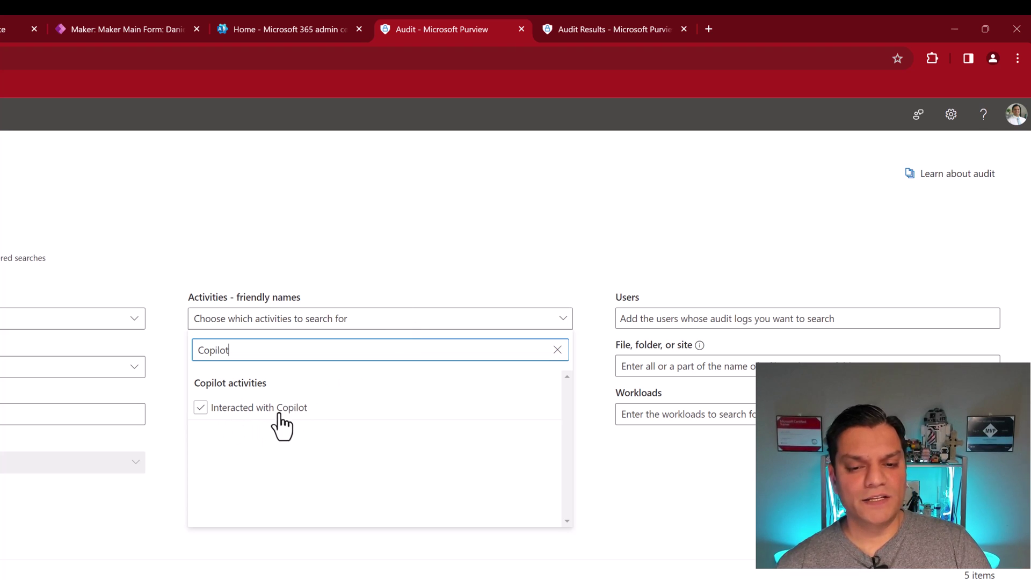
{"action": "left_click", "coordinate": [197, 411]}
Search the record types for 'Copil' to surface CopilotInteraction.
{"action": "left_click", "coordinate": [359, 304]}
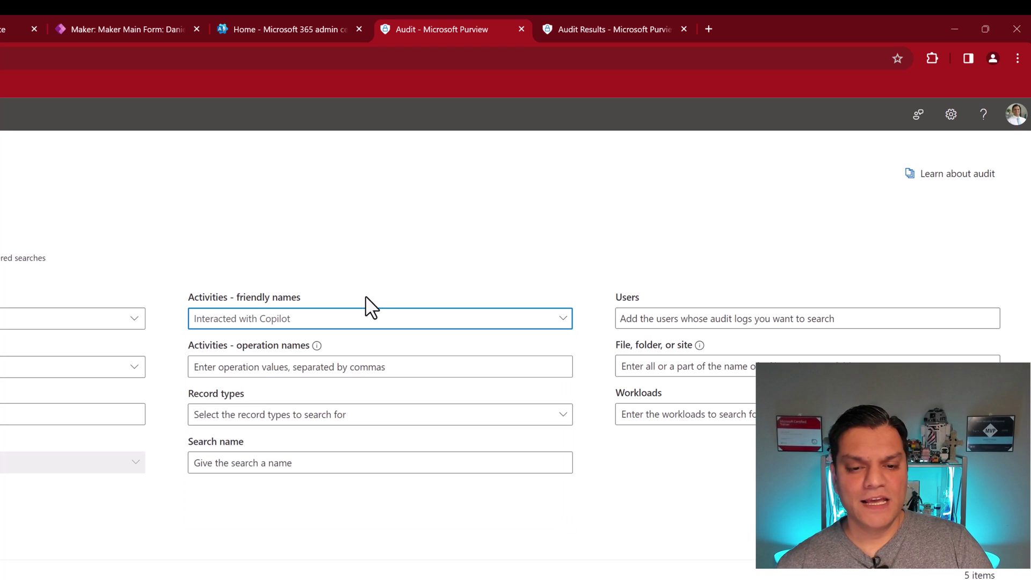
{"action": "left_click", "coordinate": [305, 419]}
{"action": "type", "text": "powerapps"}
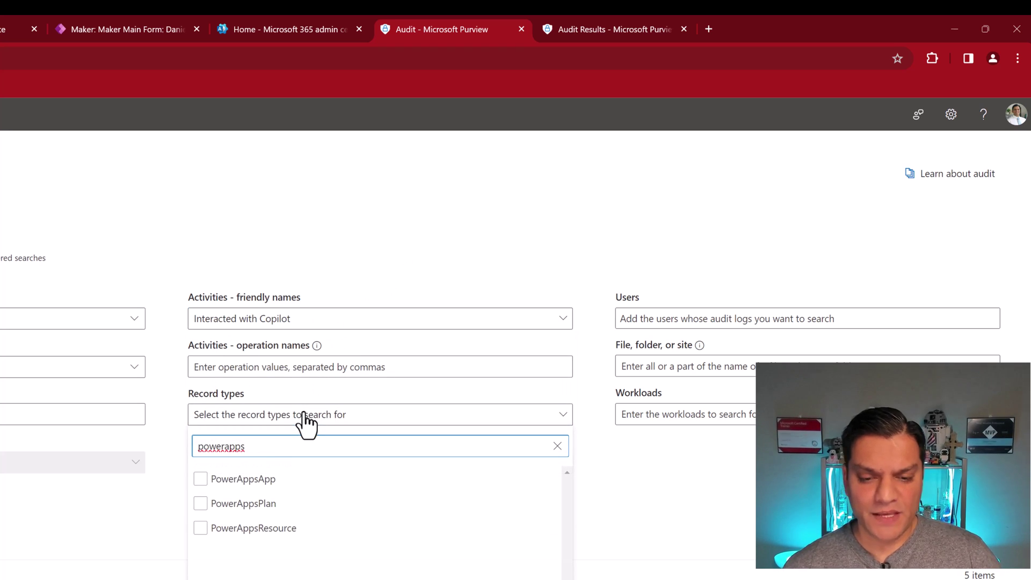
{"action": "key", "text": "BackSpace"}
{"action": "key", "text": "BackSpace"}
{"action": "key", "text": "BackSpace"}
{"action": "key", "text": "BackSpace"}
{"action": "key", "text": "BackSpace"}
{"action": "key", "text": "BackSpace"}
{"action": "key", "text": "BackSpace"}
{"action": "key", "text": "BackSpace"}
{"action": "key", "text": "BackSpace"}
{"action": "type", "text": "f"}
{"action": "key", "text": "BackSpace"}
{"action": "type", "text": "Copil"}
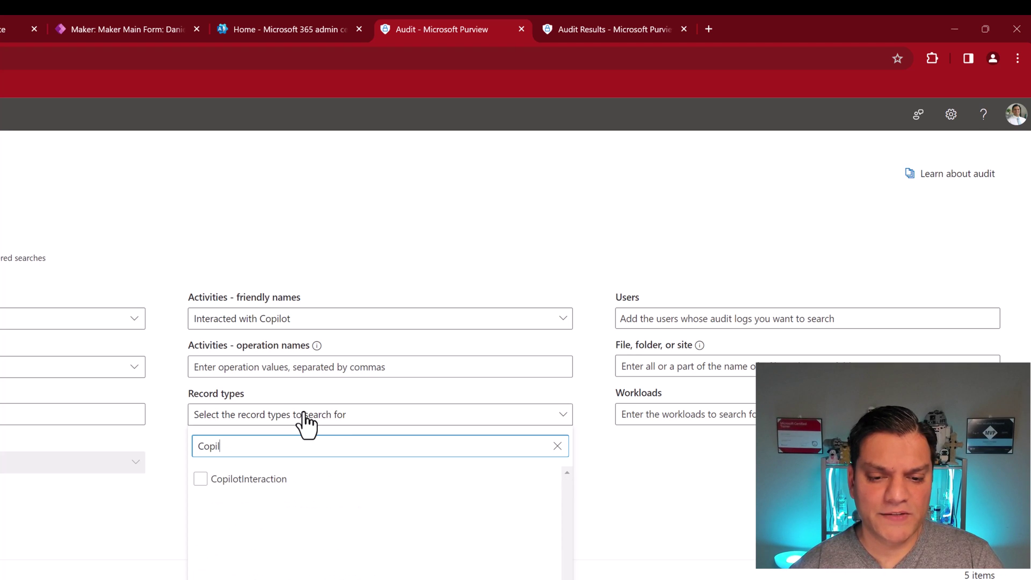